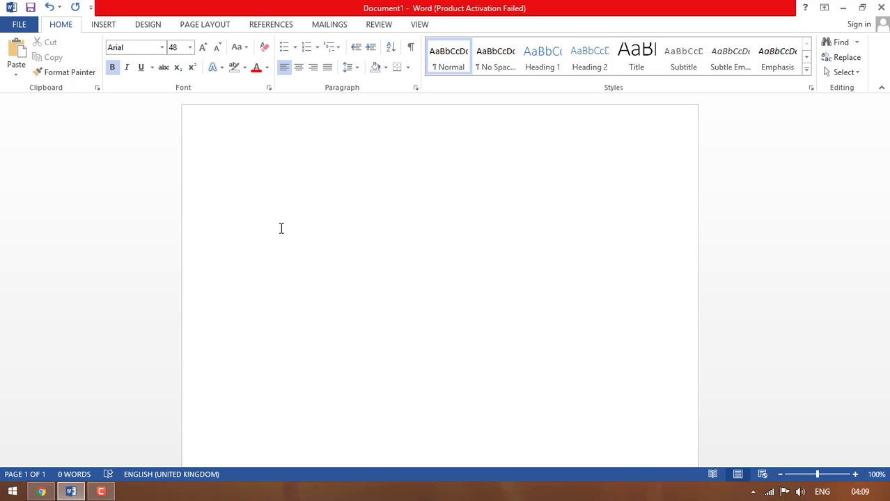
- Type the title 'numan', start a new line below it and set its size to 22
type("numan")
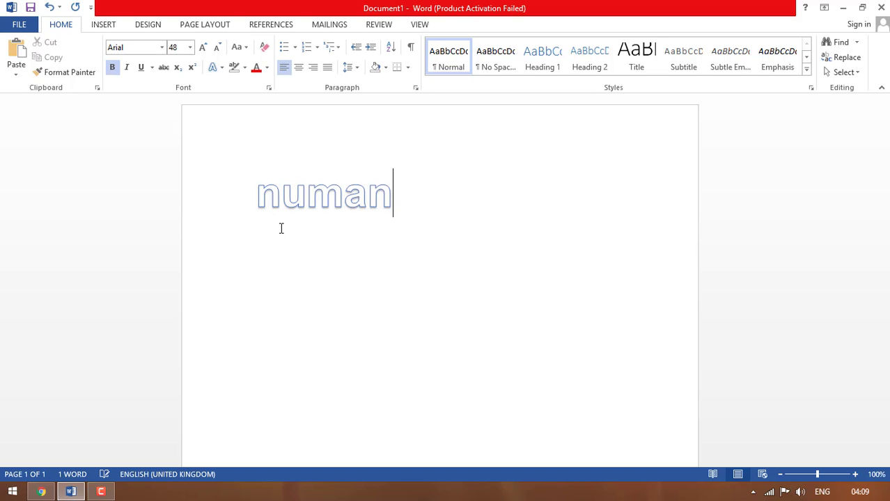
left_click(315, 227)
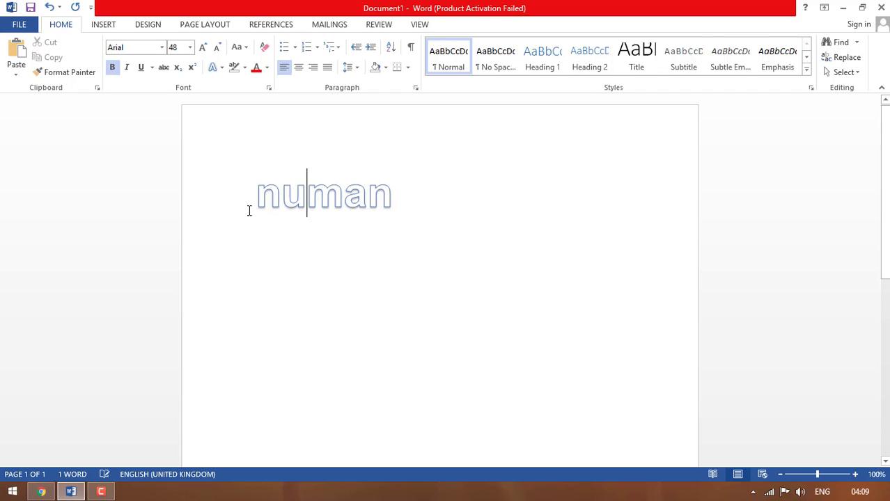
key("Return")
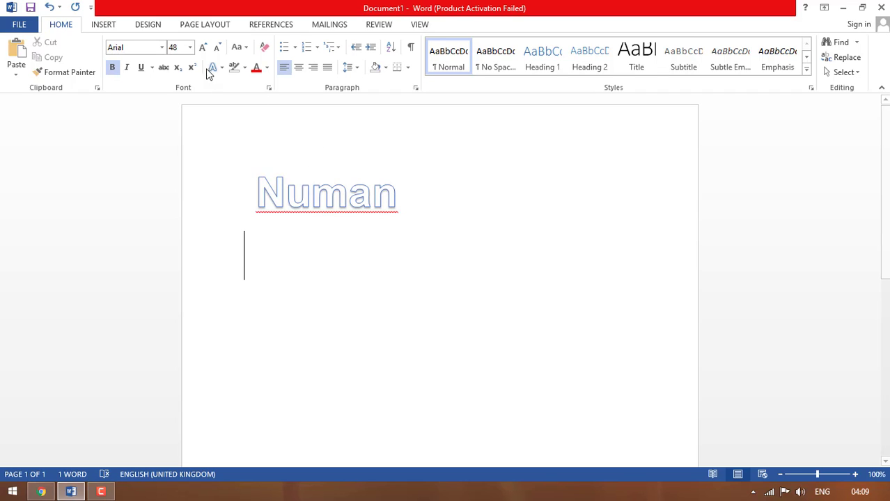
left_click(218, 47)
left_click(218, 48)
left_click(218, 48)
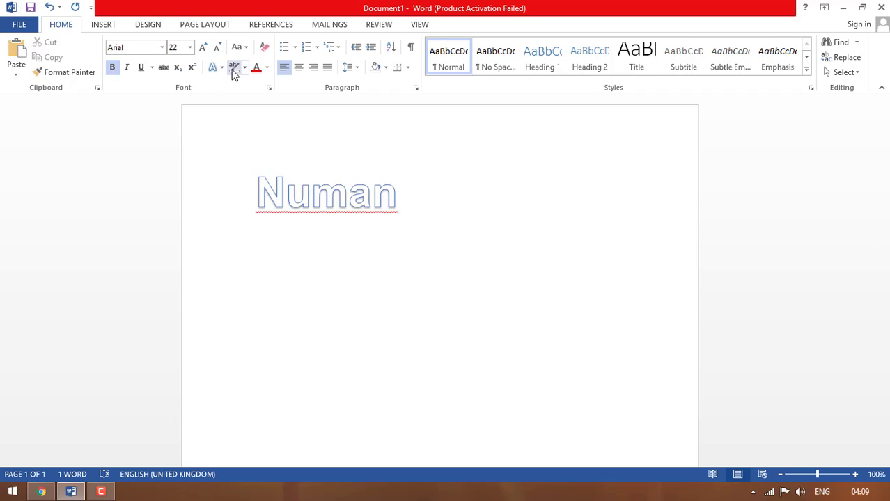
- Type 'numan' on three plain 22-point lines, then select the outlined title
left_click(220, 68)
left_click(247, 254)
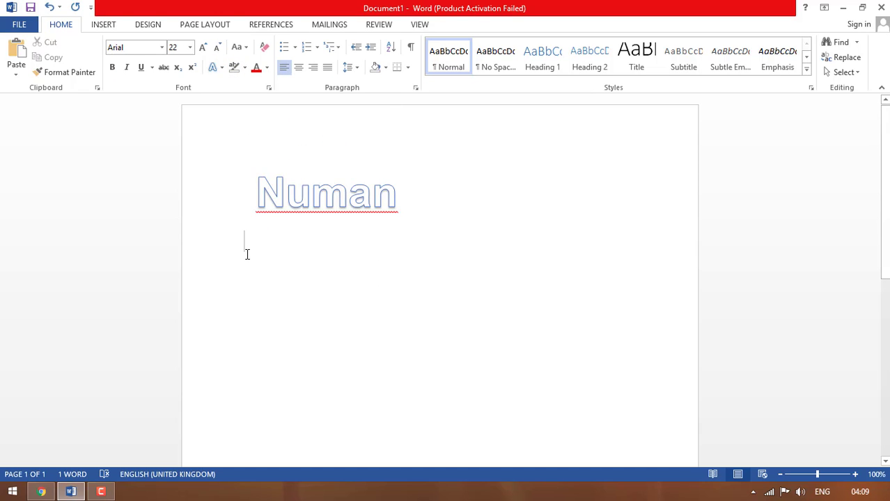
type("numan")
key("Return")
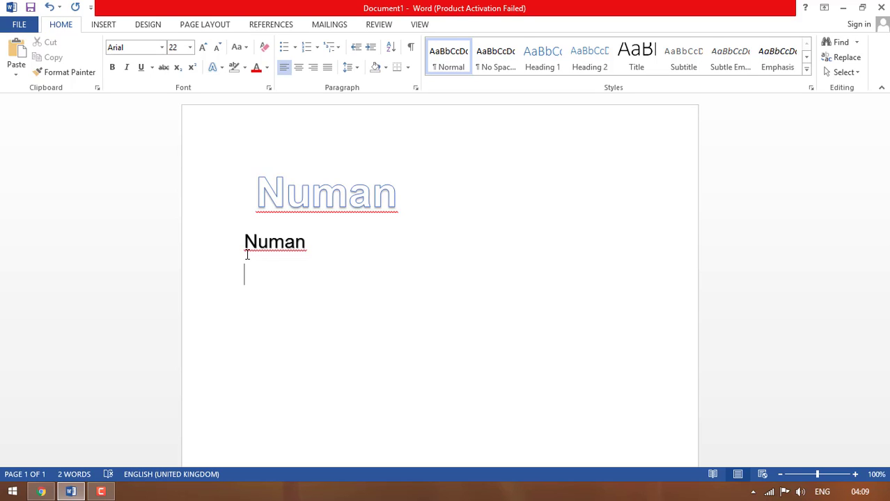
type("numan")
key("Return")
type("numa")
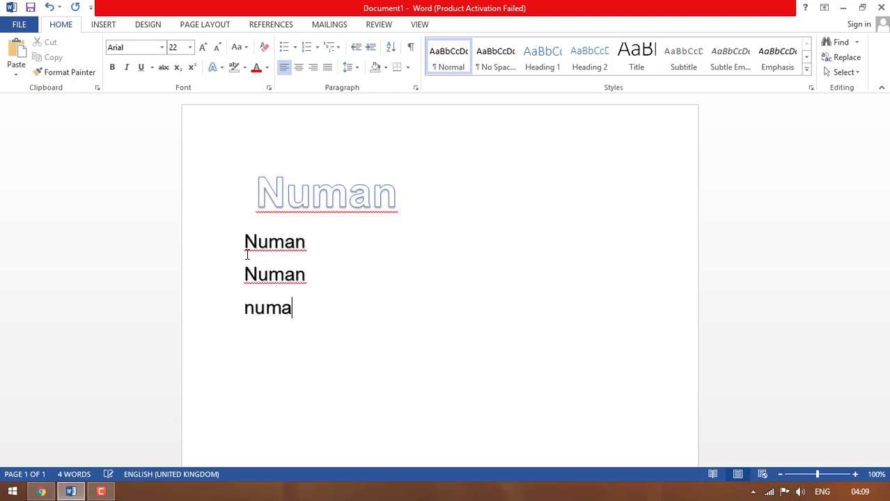
type("n")
key("Return")
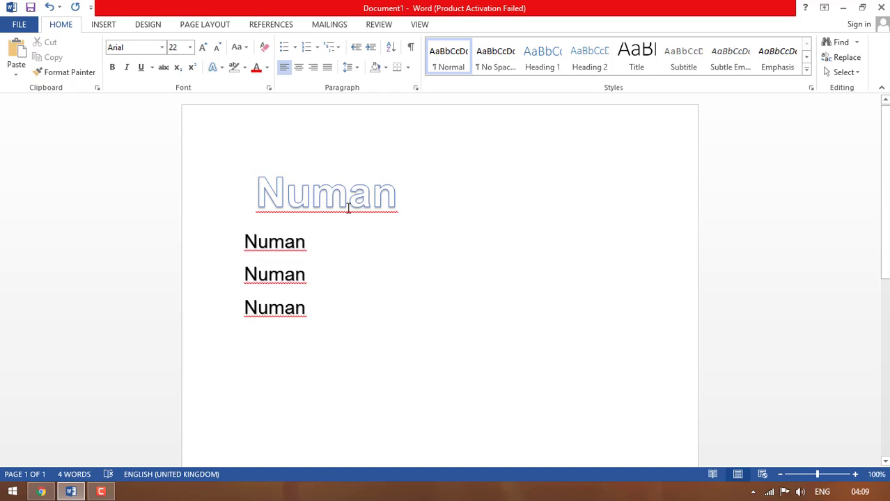
left_click(348, 202)
left_click_drag(409, 201, 238, 194)
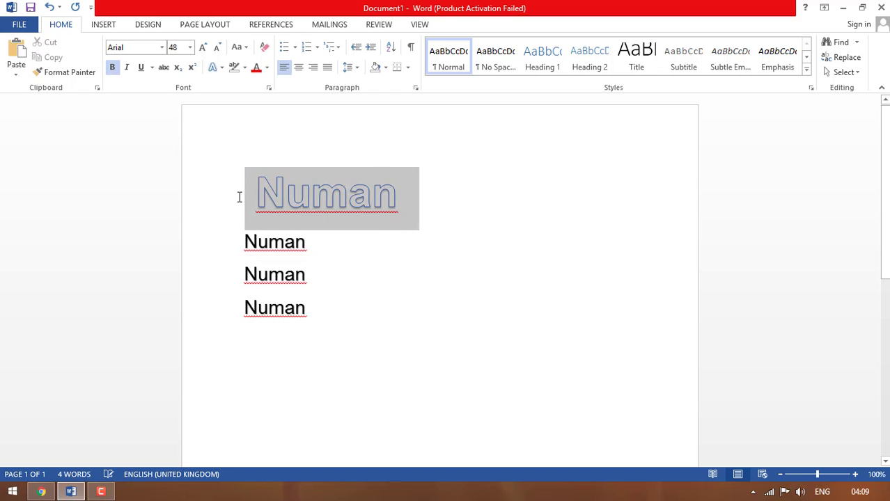
left_click(285, 243)
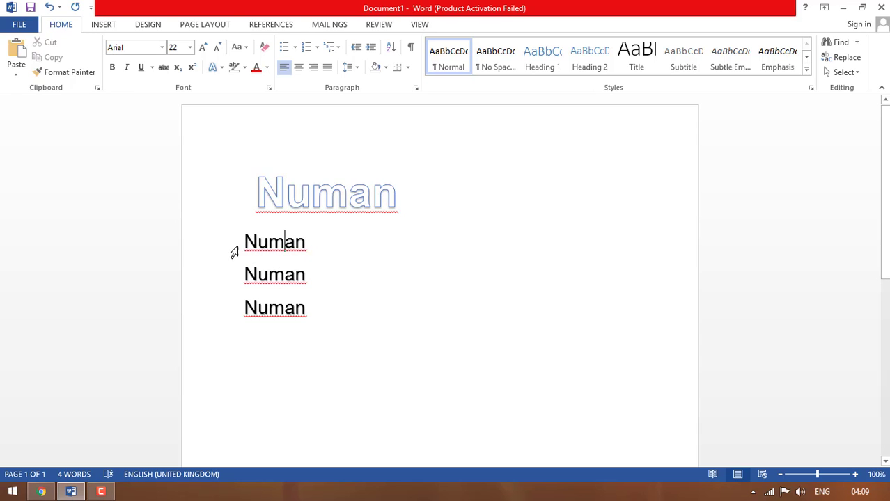
left_click(232, 252)
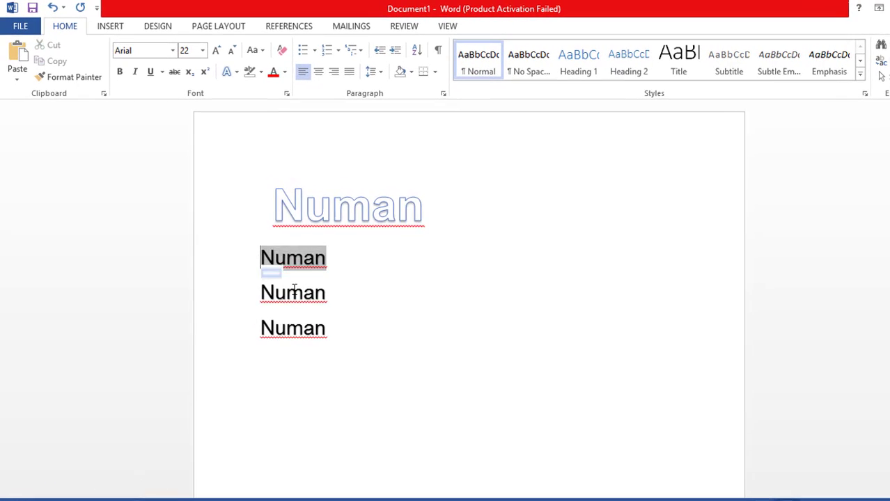
key("Left")
type("1")
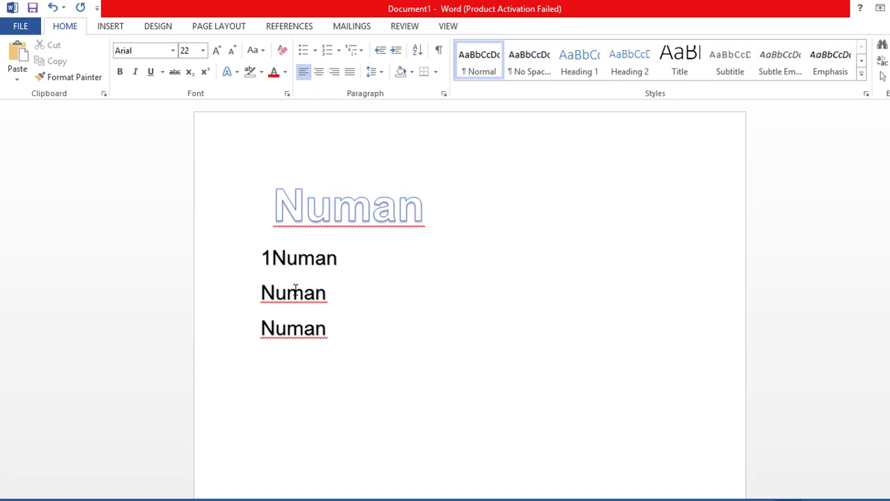
type(".")
key("Down")
key("Home")
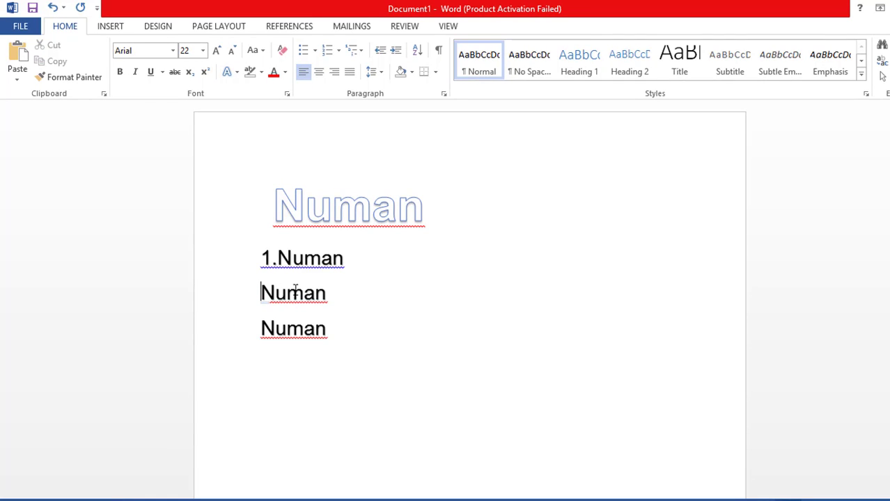
type("2.")
key("Down")
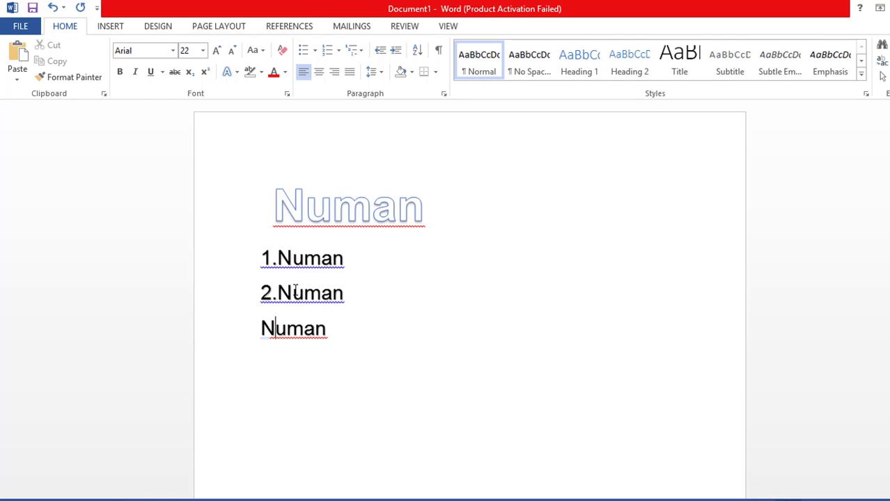
key("Home")
type("3")
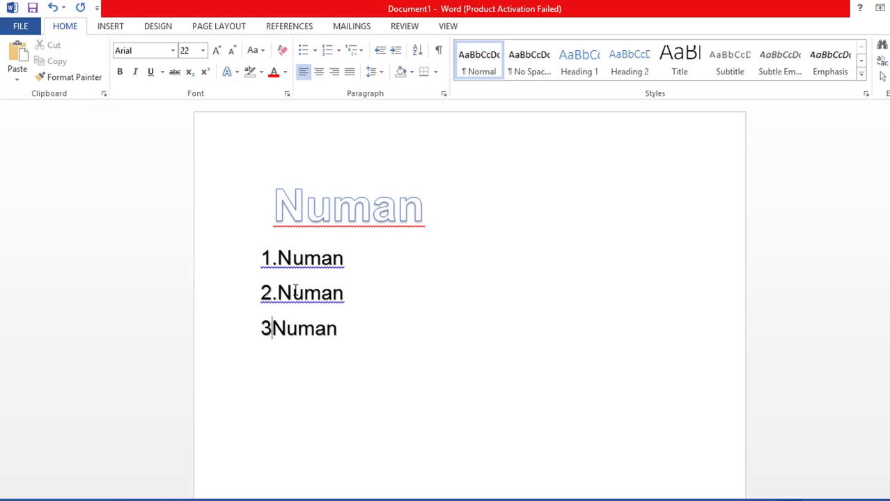
type(".")
left_click(360, 292)
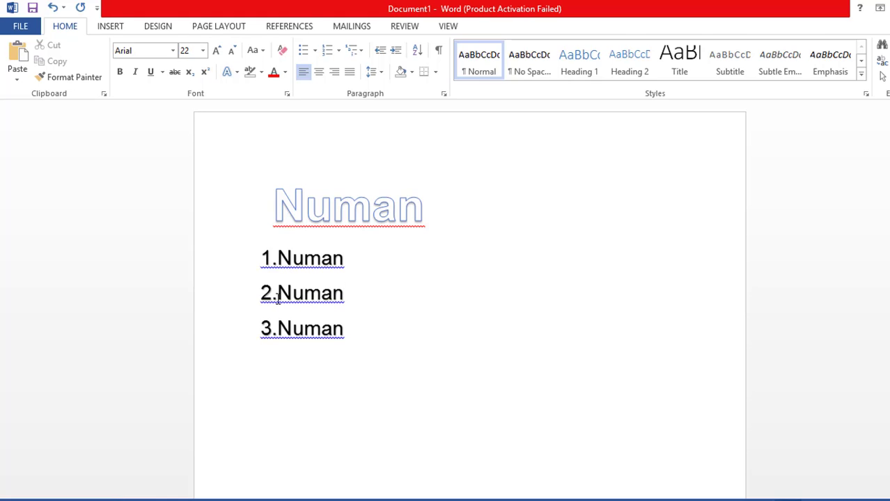
left_click_drag(276, 296, 246, 297)
key("BackSpace")
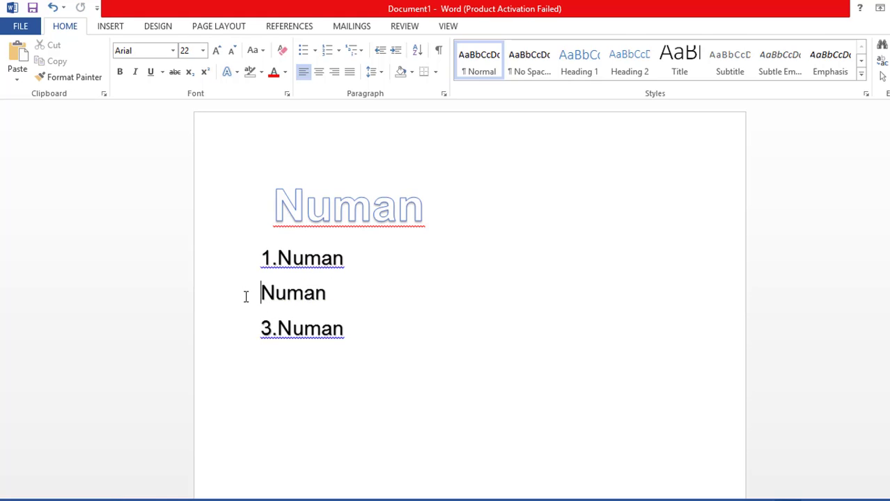
key("ctrl+z")
key("ctrl+z")
key("ctrl+z")
key("ctrl+z")
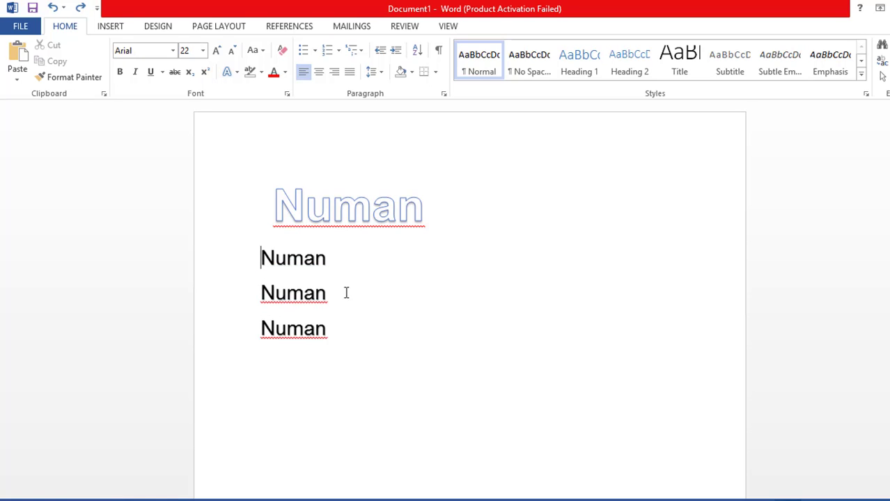
- Select the three Numan lines and preview the Bullets and Numbering galleries on them
left_click(325, 261)
mouse_move(337, 346)
left_mouse_down()
mouse_move(284, 318)
mouse_move(260, 258)
left_mouse_up()
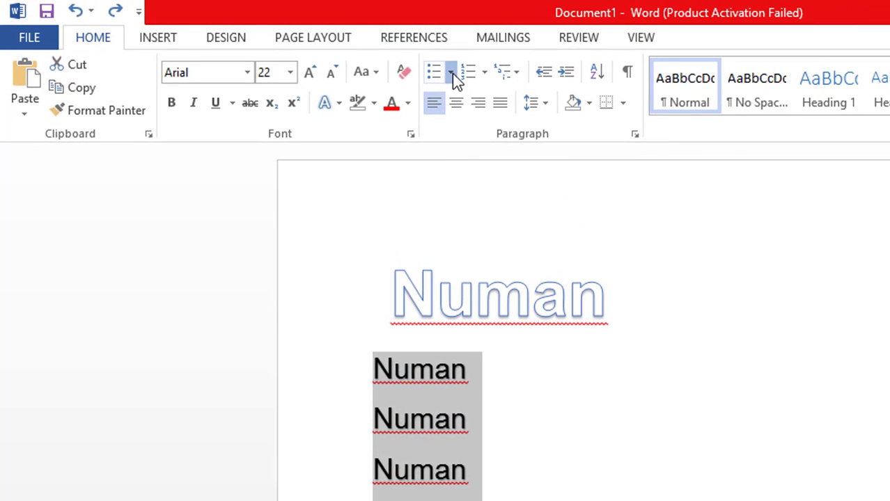
left_click(453, 74)
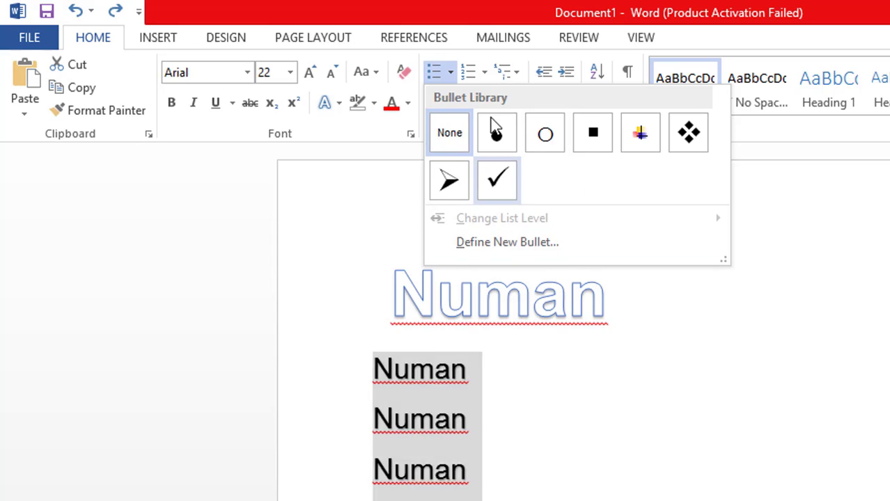
left_click(451, 74)
left_click(484, 75)
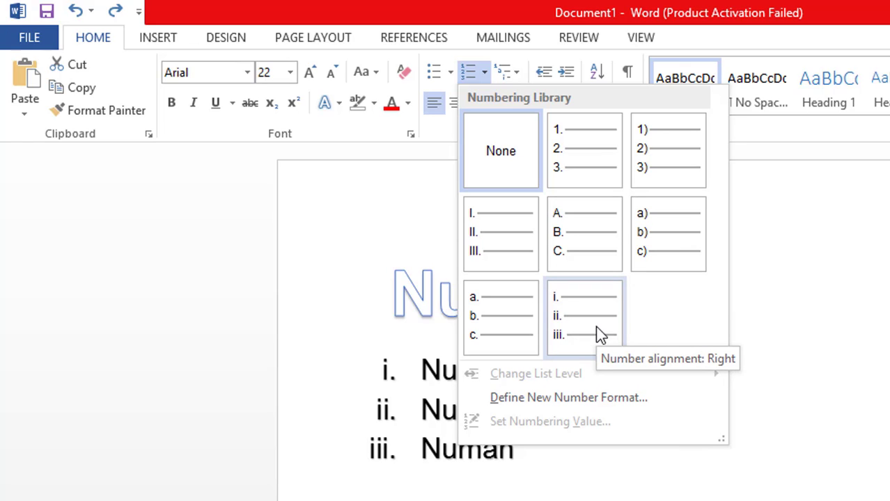
- Browse the Multilevel List and Numbering galleries, then apply round black bullets to the three Numan lines
left_click(512, 155)
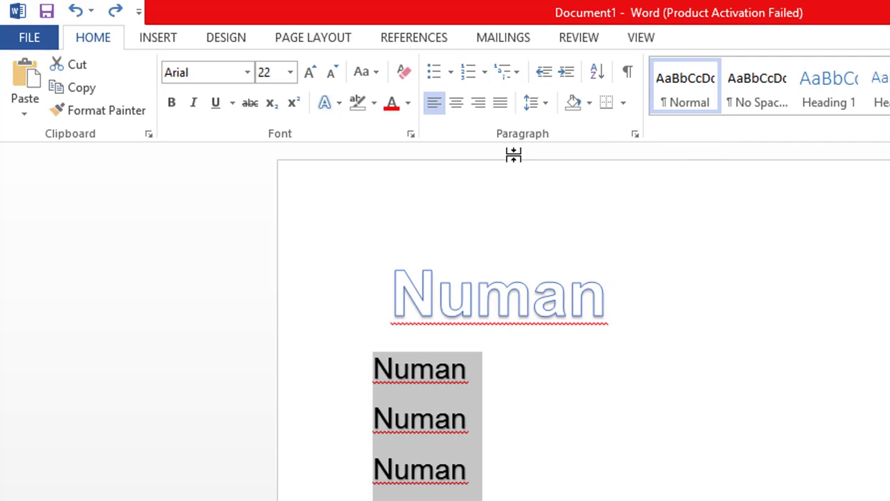
left_click(523, 71)
mouse_move(535, 174)
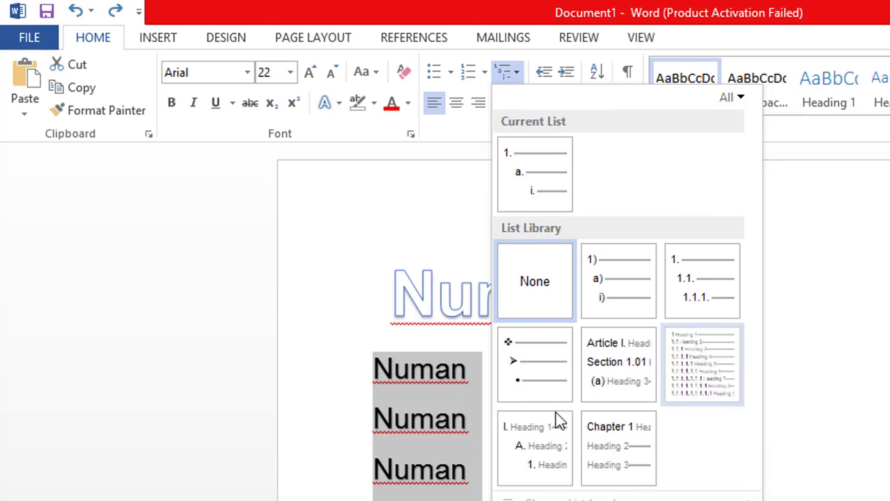
left_click(516, 72)
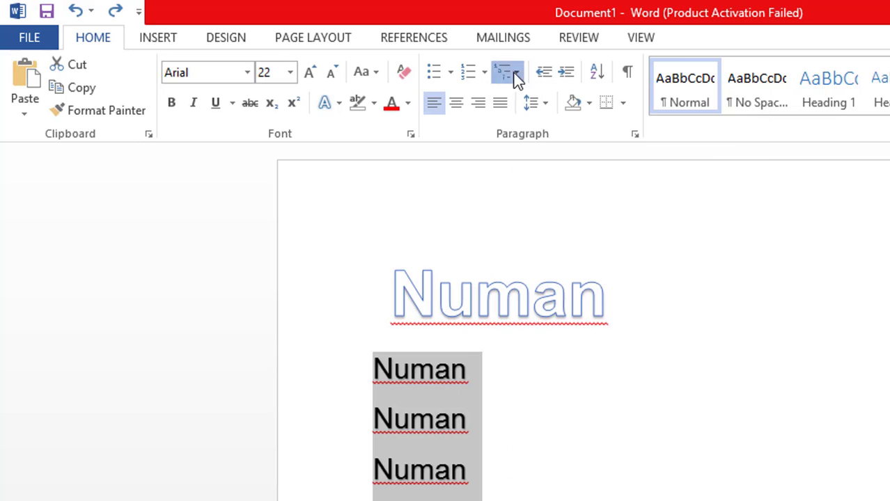
left_click(450, 72)
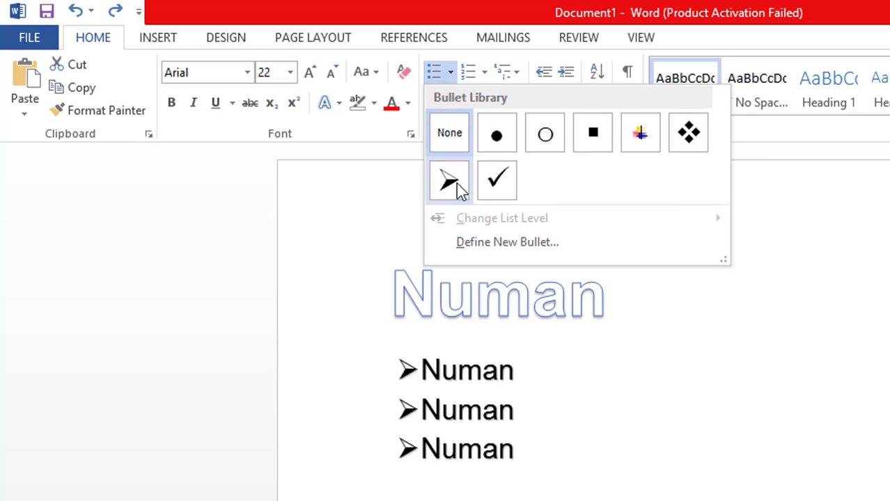
left_click(485, 74)
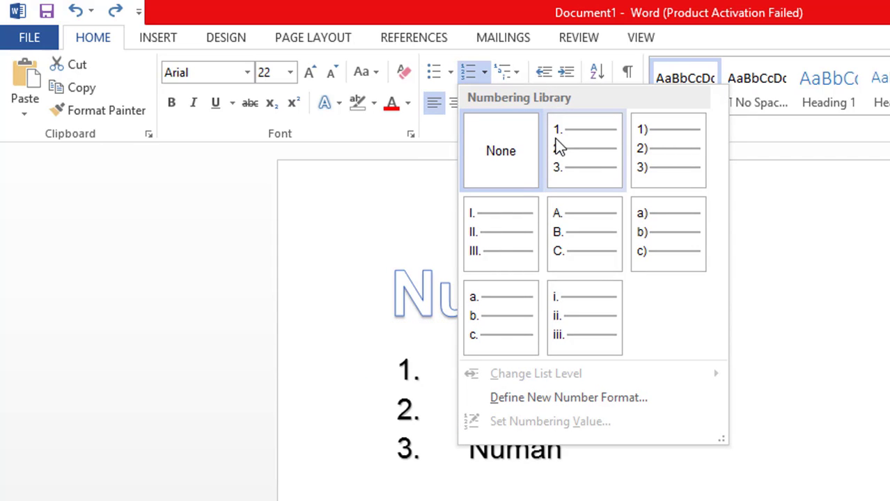
left_click(450, 72)
left_click(504, 138)
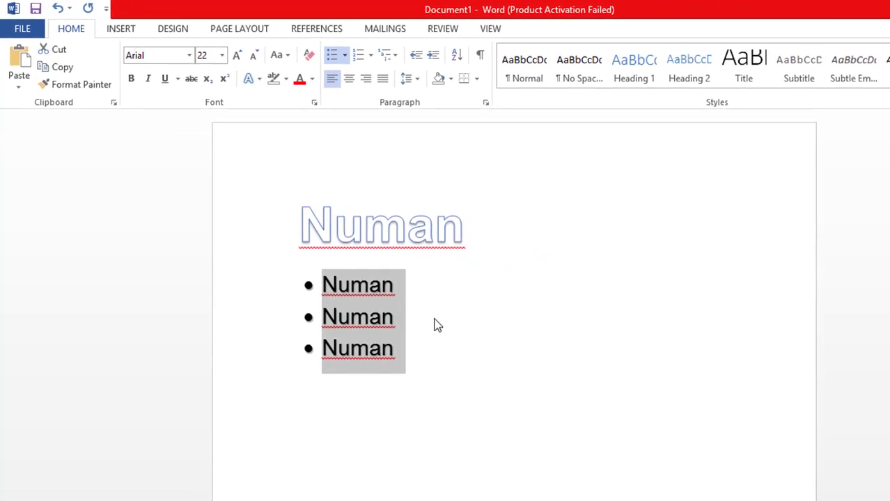
left_click(350, 273)
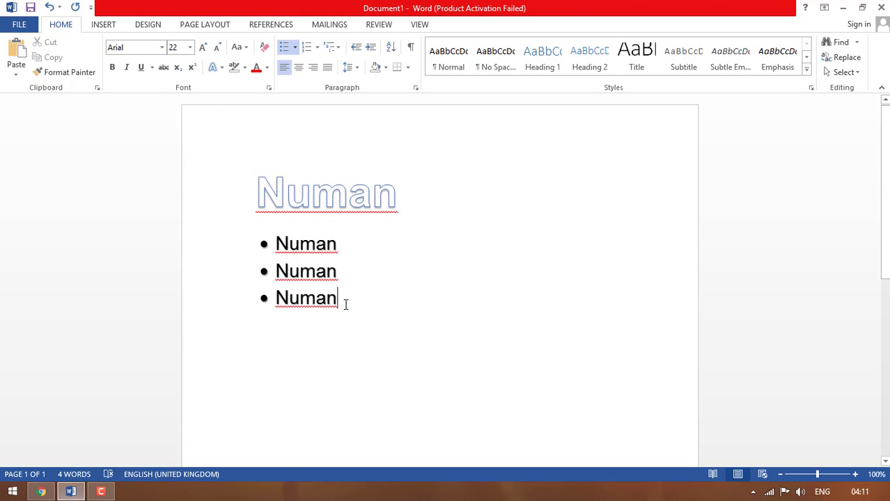
left_click_drag(344, 301, 259, 245)
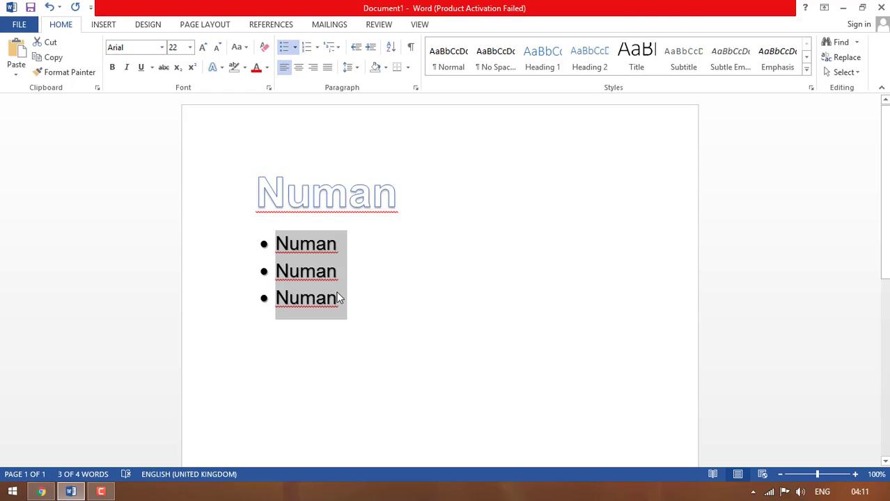
left_click_drag(339, 301, 272, 249)
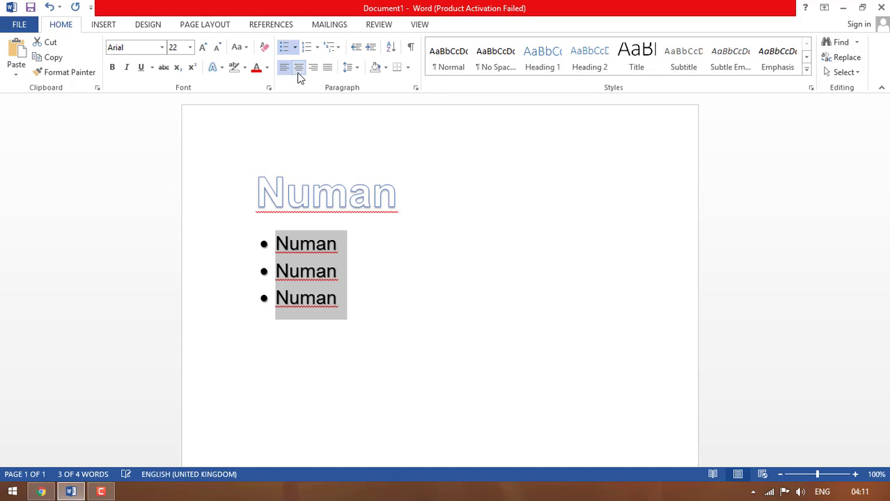
left_click(298, 70)
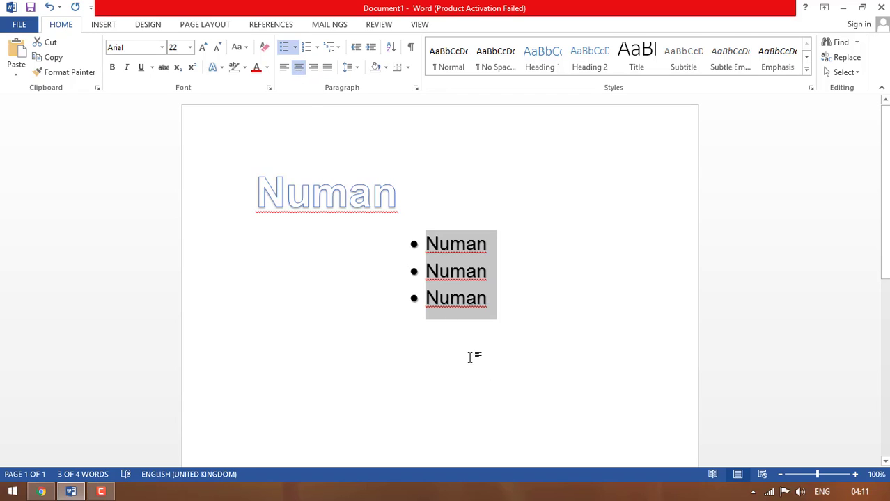
left_click(456, 291)
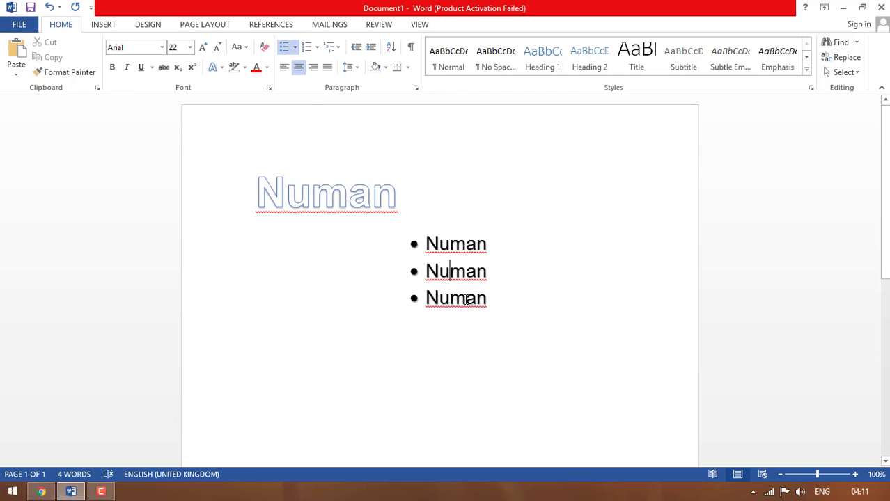
left_click_drag(494, 307, 384, 303)
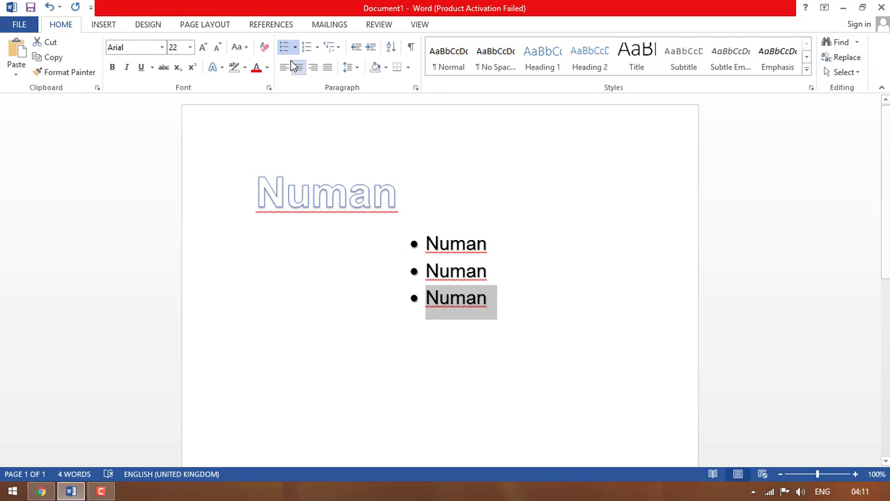
key("ctrl+l")
left_click(359, 306)
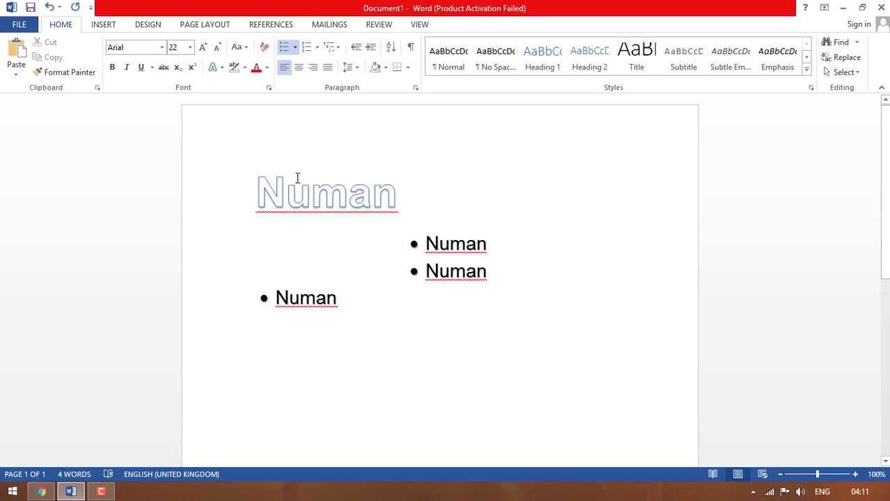
left_click(48, 7)
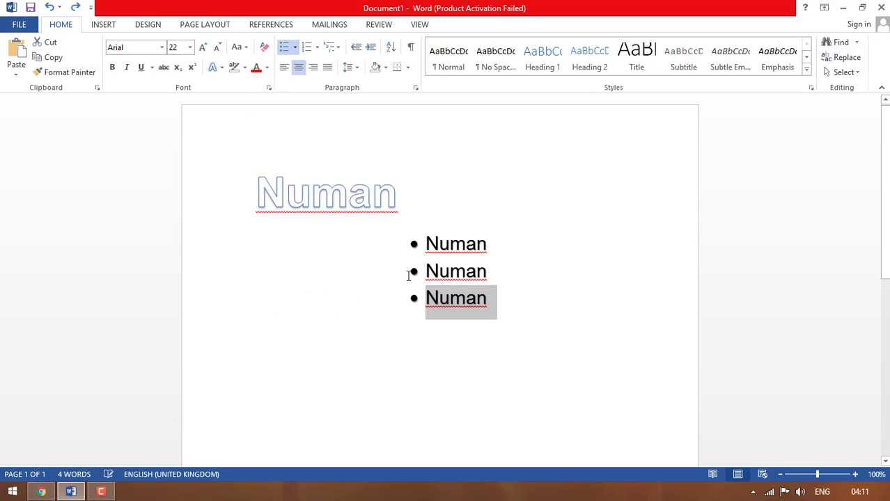
left_click(504, 314)
left_click_drag(505, 314, 389, 243)
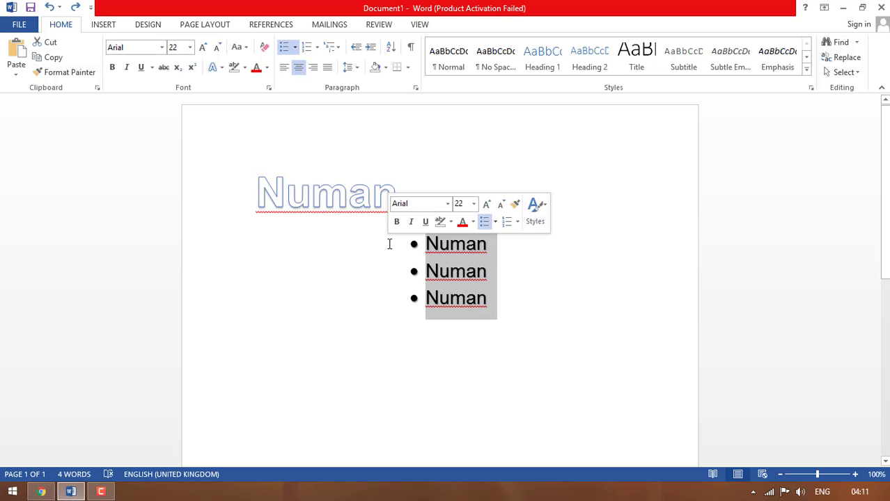
left_click(312, 69)
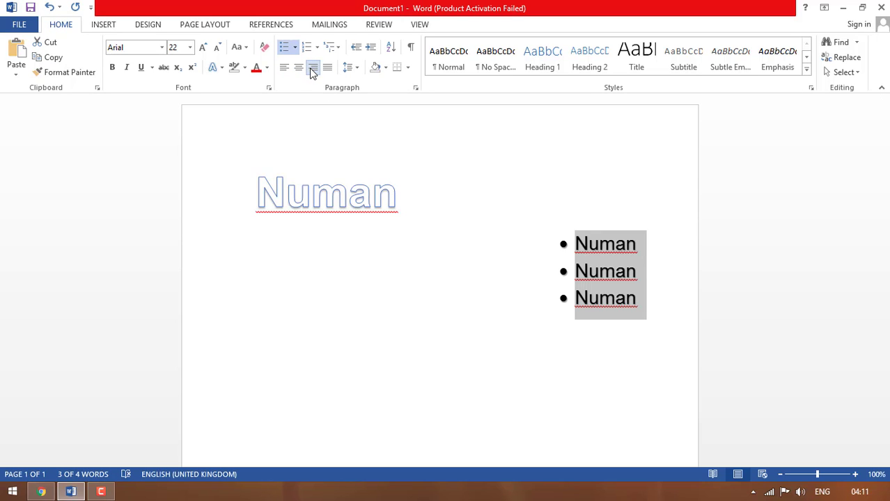
left_click(328, 69)
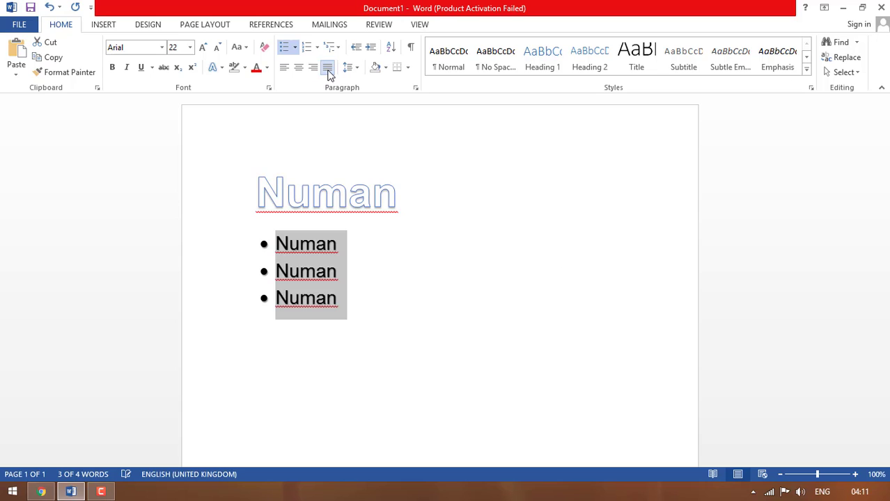
left_click(285, 74)
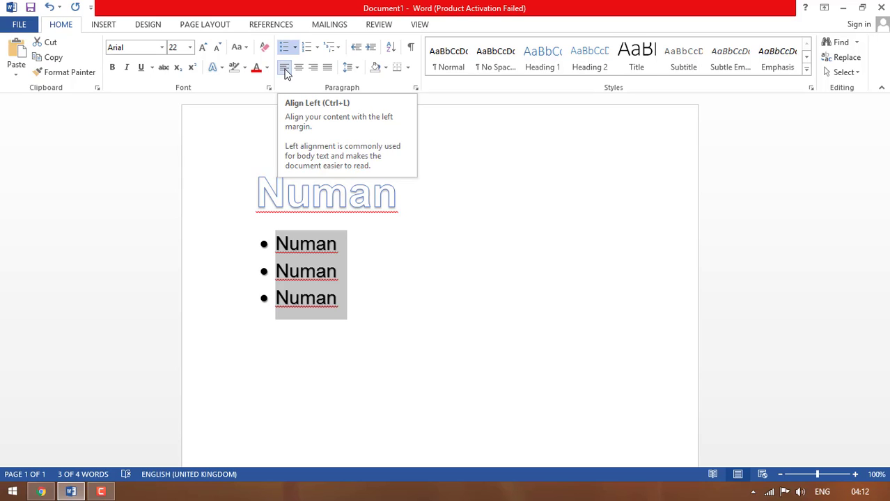
left_click(339, 274)
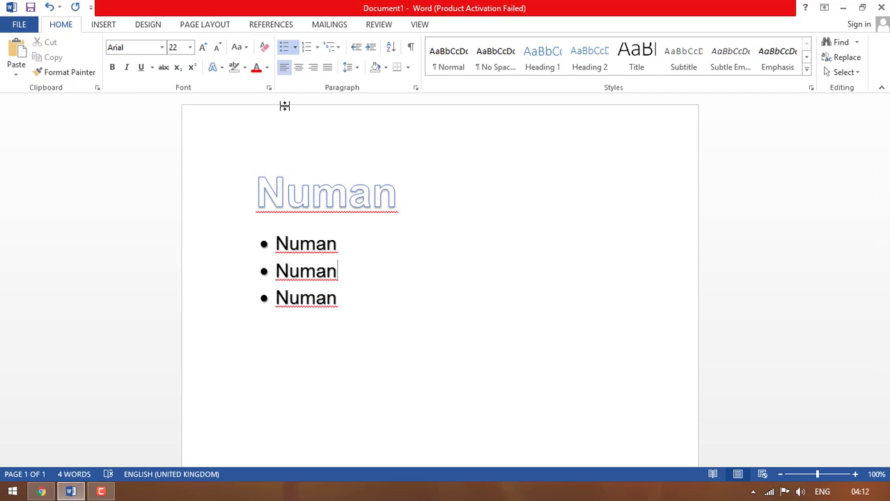
left_click(352, 307)
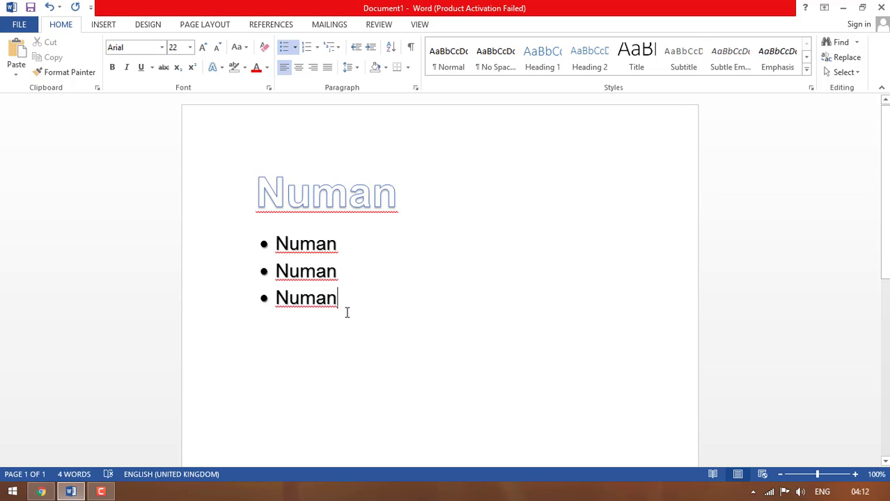
left_click_drag(347, 313, 243, 250)
left_click(284, 296)
left_click(325, 311)
- Apply 3.0 line spacing to the three bulleted Numan lines
left_click_drag(345, 311, 273, 240)
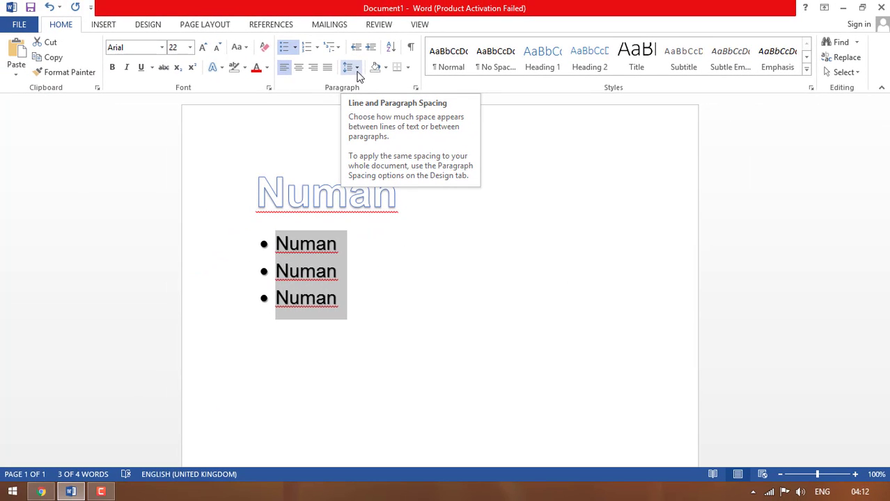
left_click(298, 247)
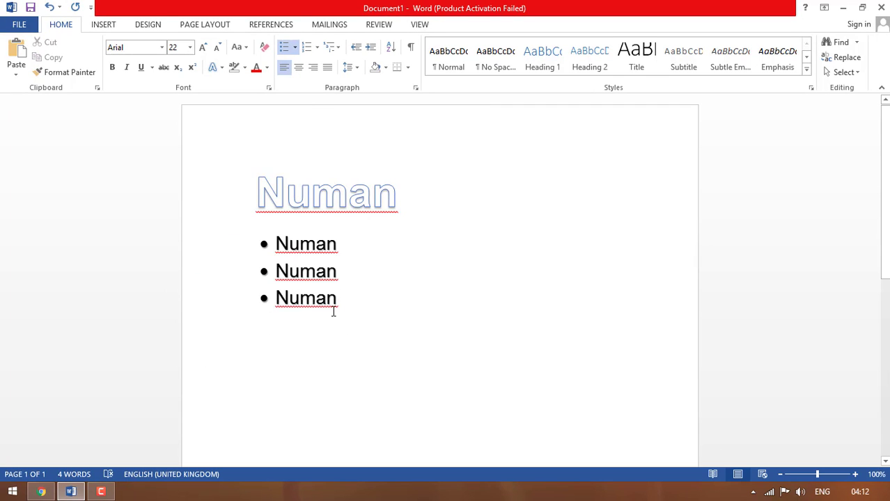
left_click(275, 240, "shift")
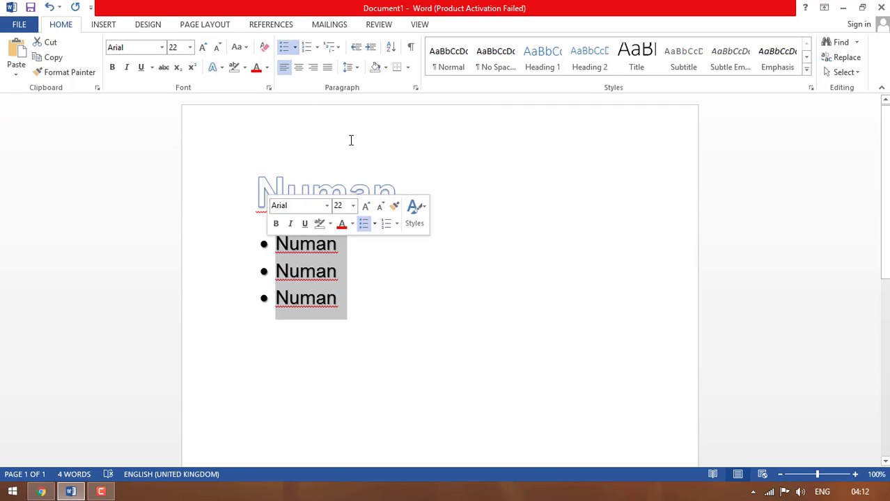
left_click(358, 68)
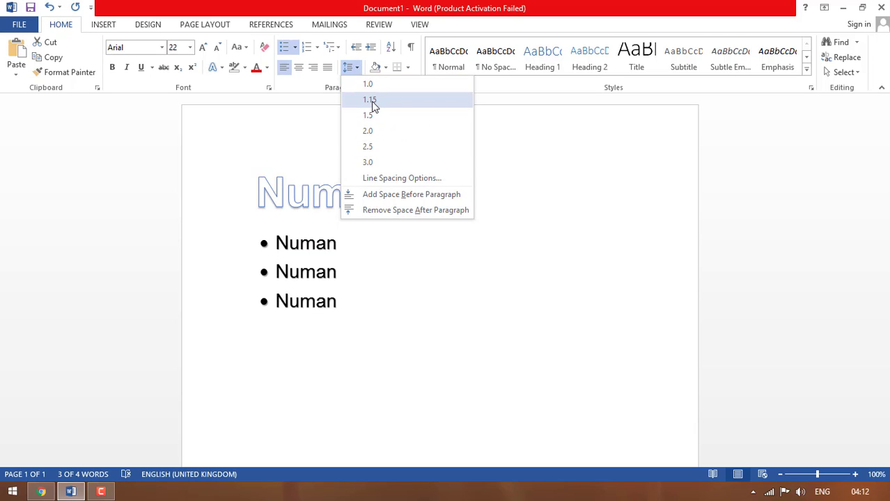
left_click(376, 164)
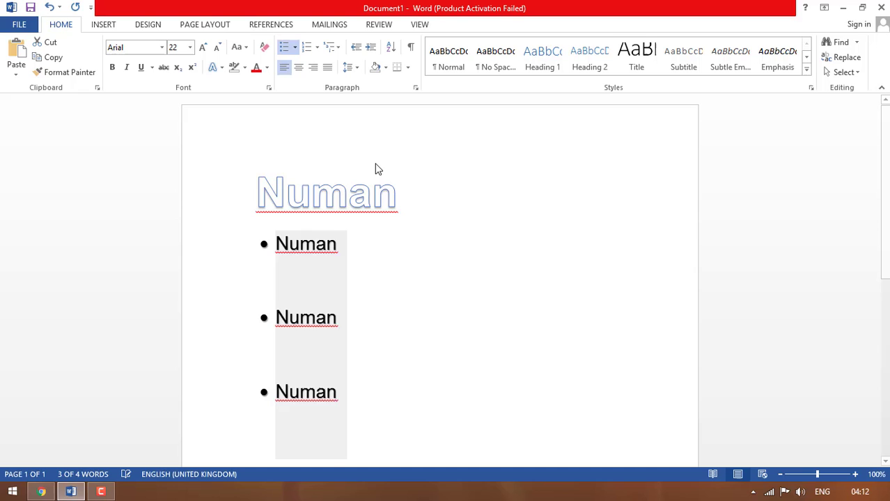
left_click(379, 238)
scroll(340, 369, "down", 3)
scroll(341, 369, "up", 3)
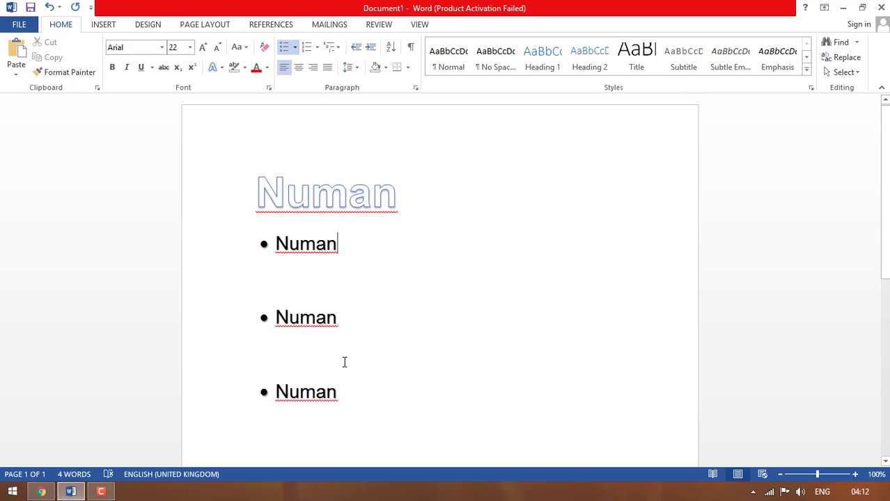
- Return the bullet list to 1.0 line spacing
left_click_drag(346, 392, 307, 274)
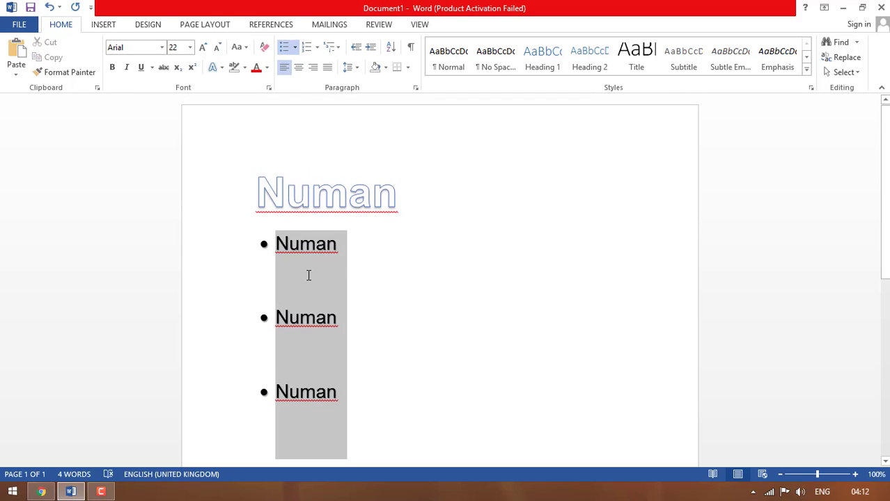
left_click(357, 68)
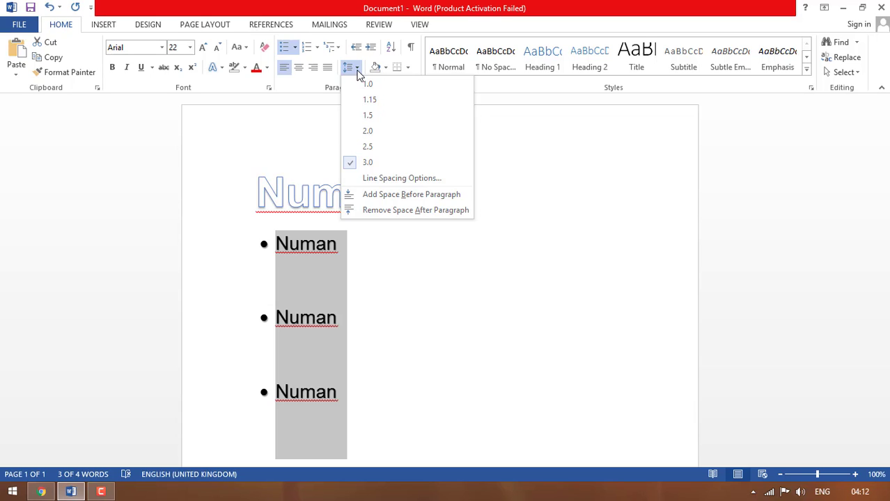
left_click(368, 85)
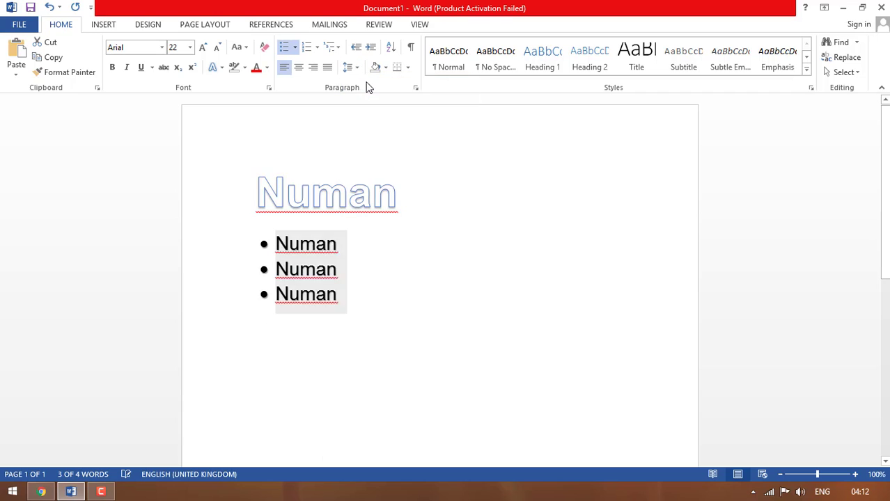
left_click(328, 268)
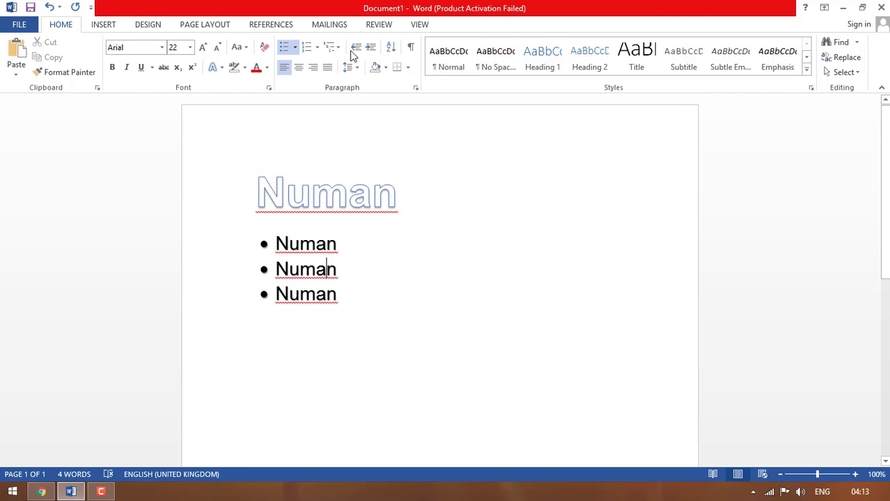
left_click_drag(428, 424, 322, 320)
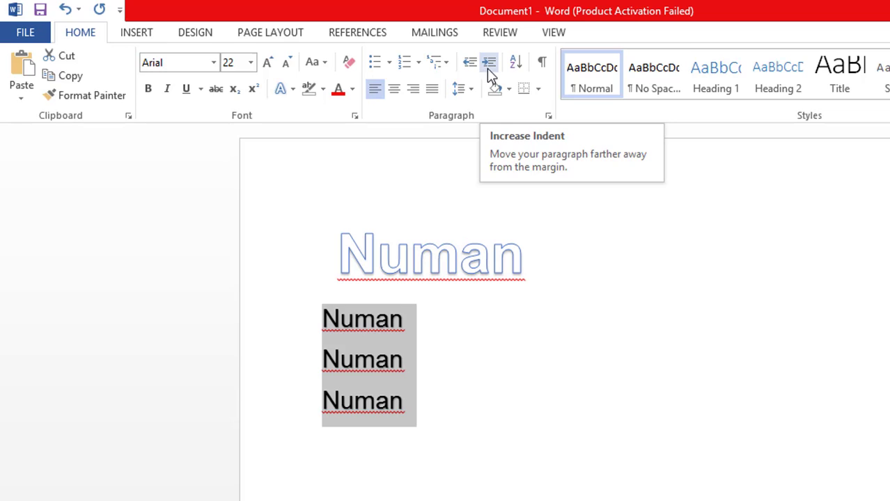
left_click(488, 64)
left_click(488, 64)
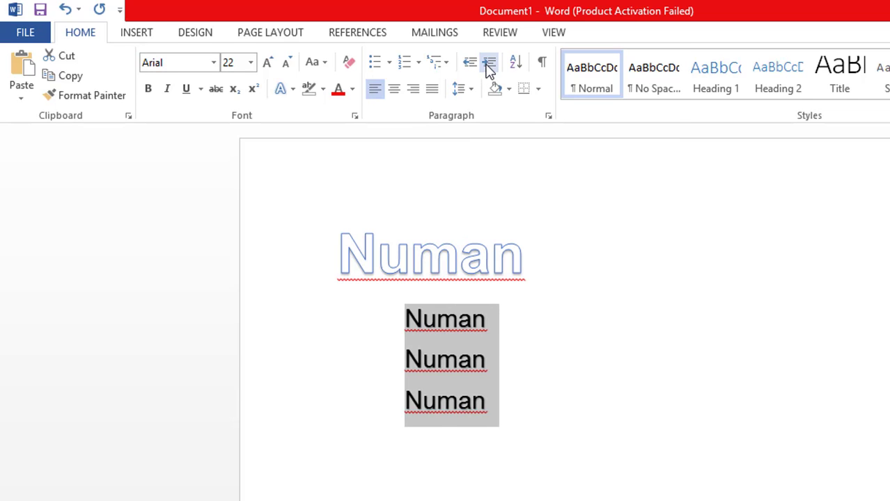
left_click(488, 64)
left_click(488, 64)
left_click(488, 64)
left_click(489, 64)
left_click(488, 64)
left_click(488, 64)
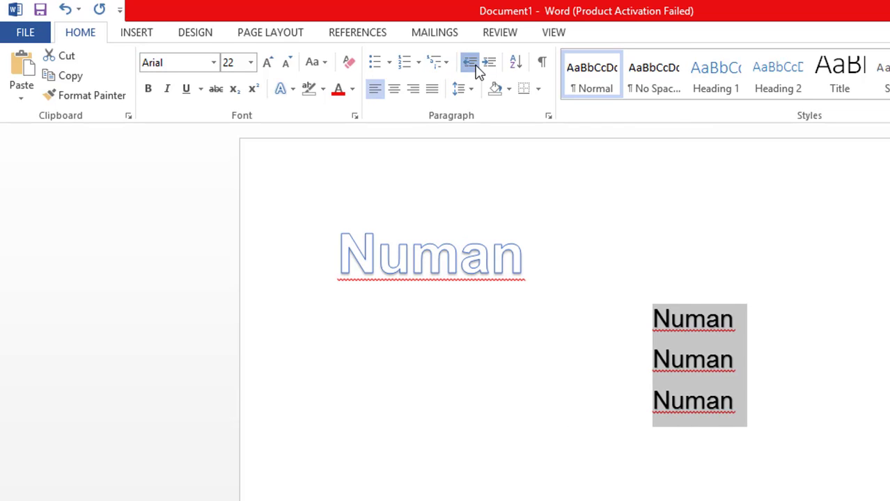
left_click(470, 63)
left_click(470, 62)
left_click(470, 63)
left_click(470, 62)
left_click(470, 63)
left_click(470, 63)
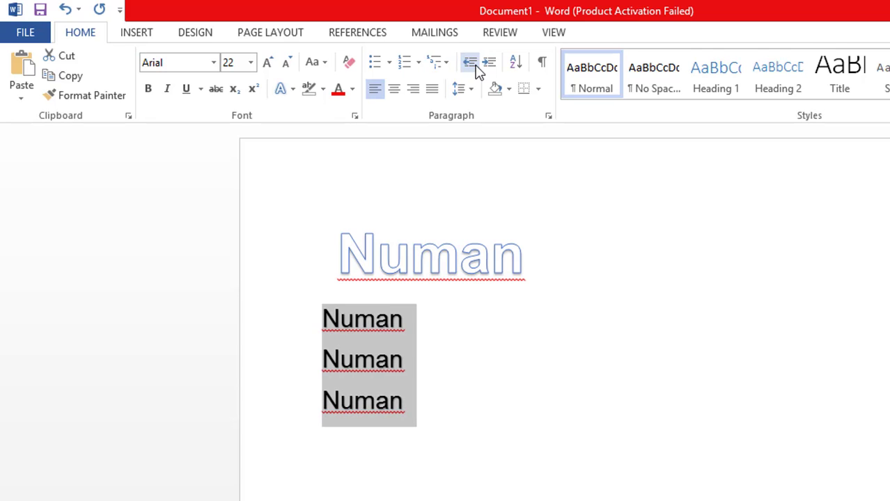
left_click(456, 321)
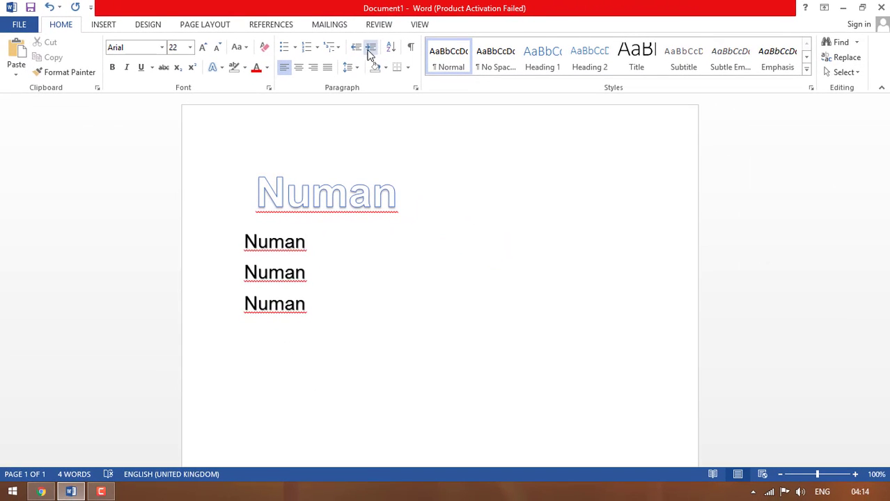
left_click_drag(306, 304, 220, 262)
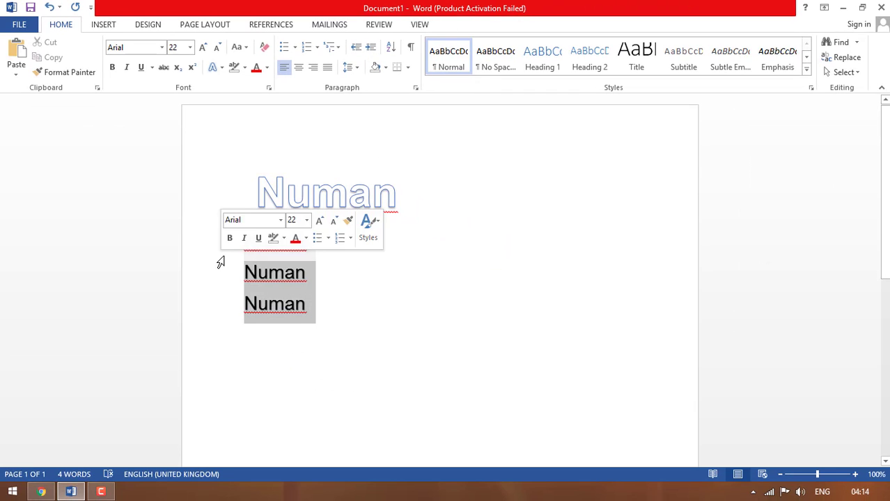
left_click(308, 315)
left_click_drag(308, 314, 244, 236)
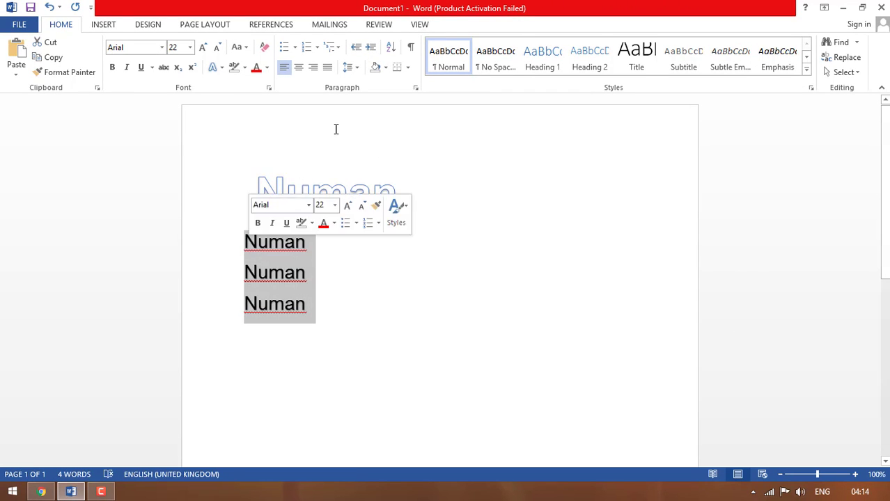
left_click(387, 68)
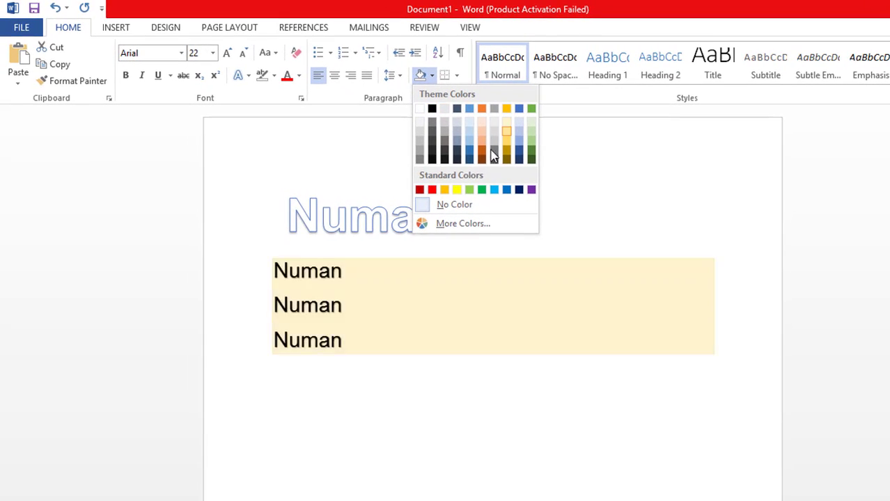
left_click(323, 310)
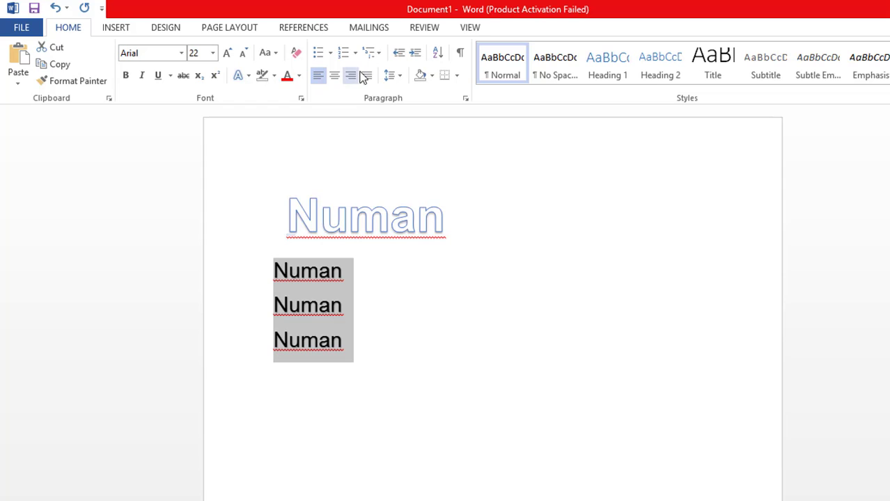
left_click(346, 288)
left_click(249, 279)
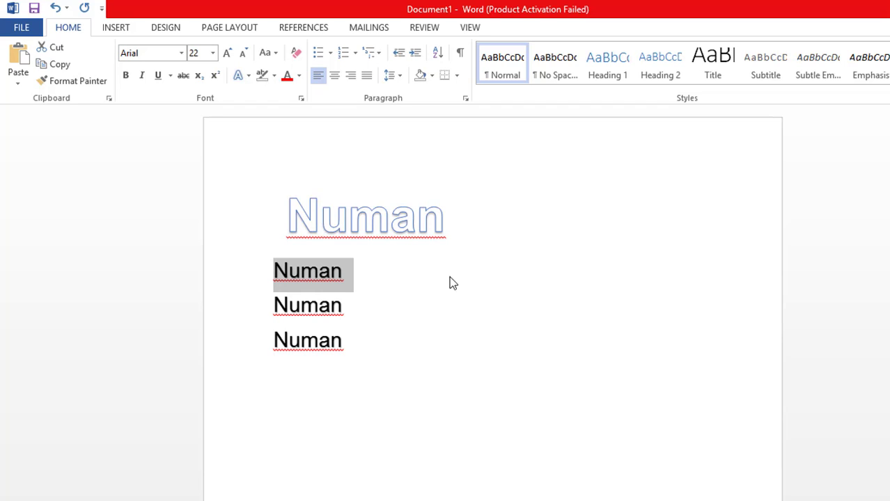
left_click(433, 75)
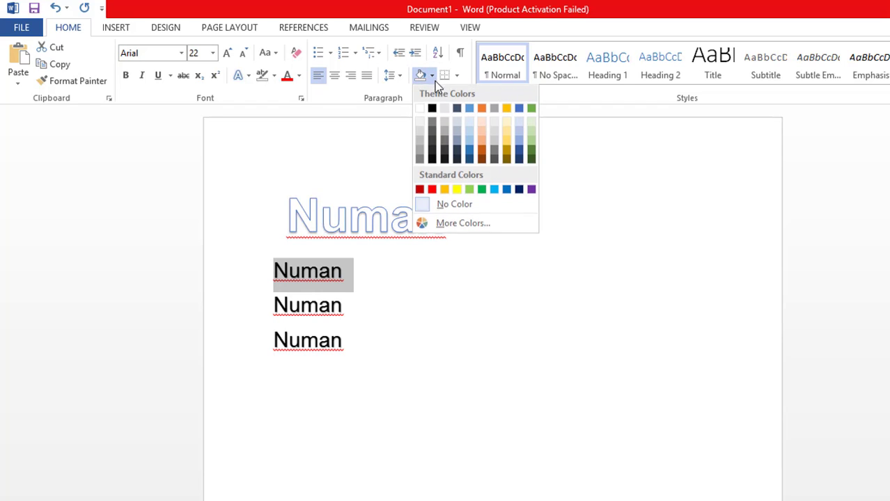
left_click(444, 133)
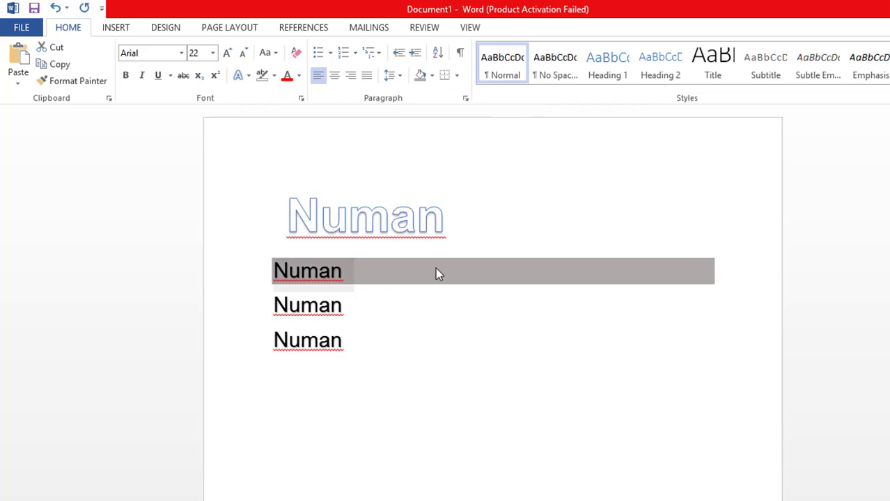
left_click(395, 308)
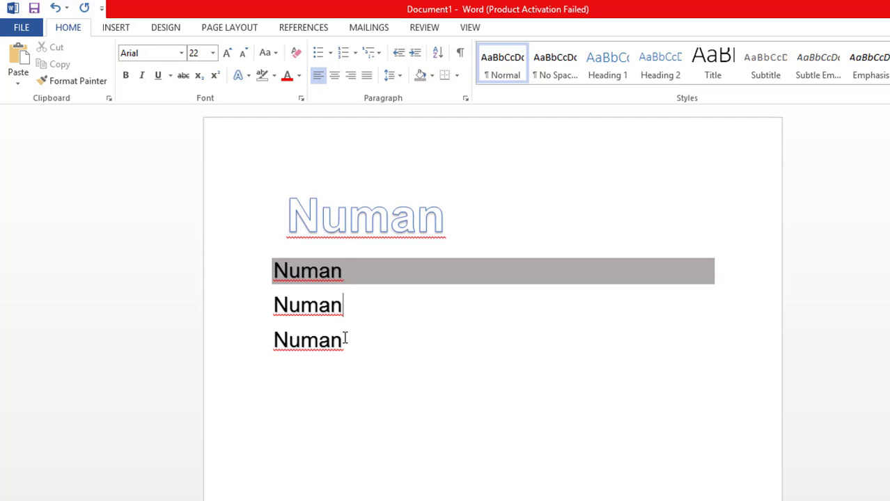
left_click(355, 275)
left_click_drag(352, 308, 275, 270)
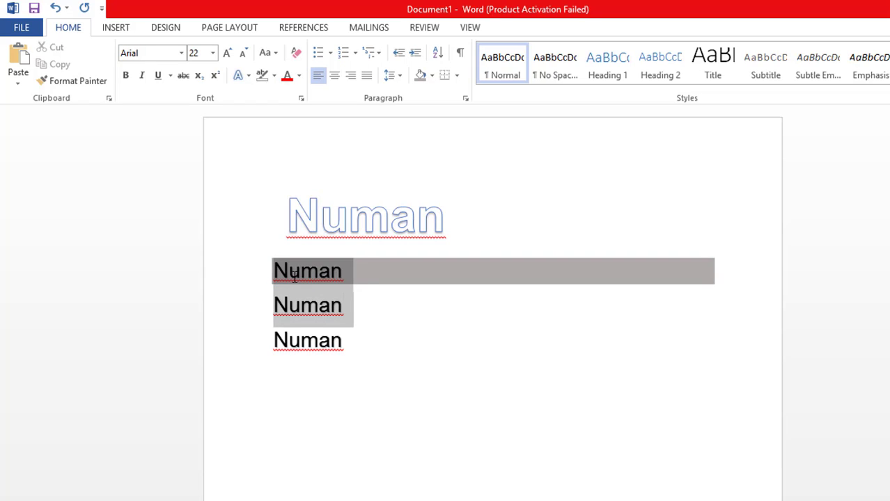
left_click(420, 76)
left_click(377, 357)
left_click_drag(344, 342, 273, 270)
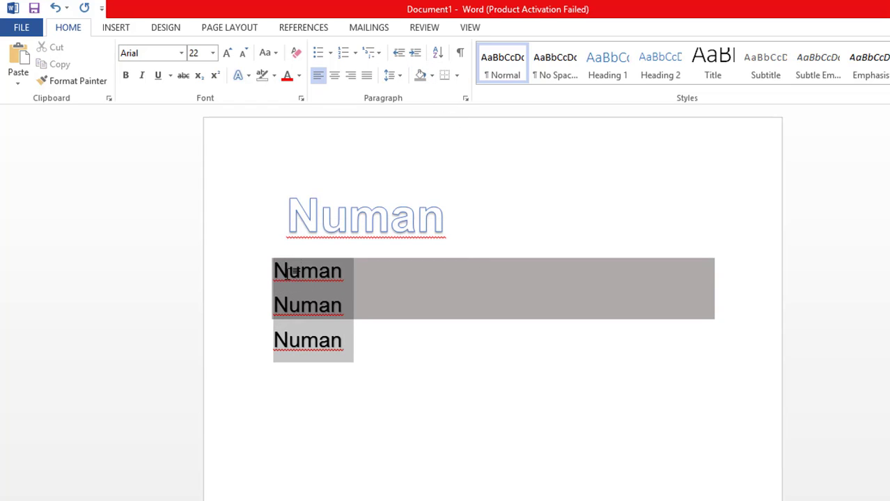
left_click(420, 75)
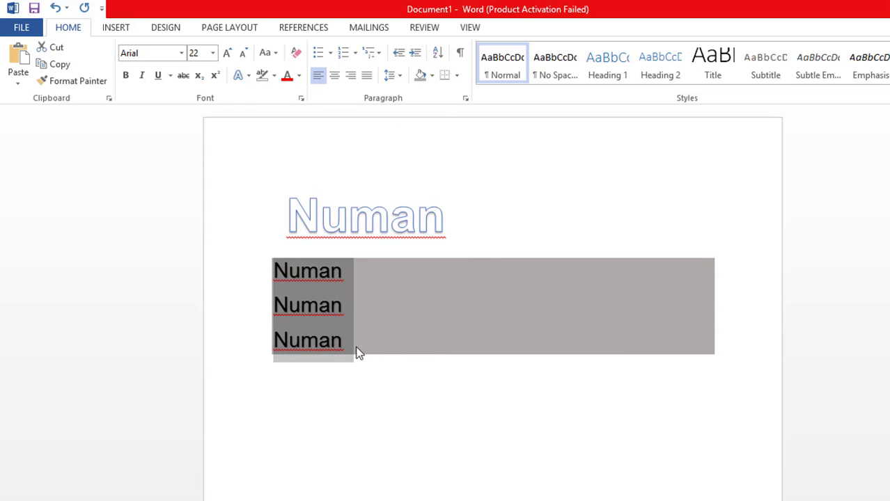
left_click(401, 343)
left_click_drag(355, 345, 248, 249)
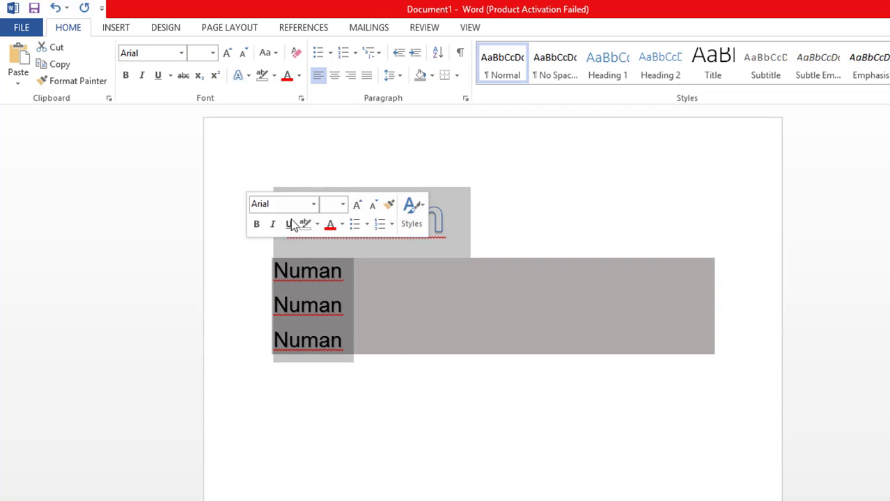
left_click(433, 76)
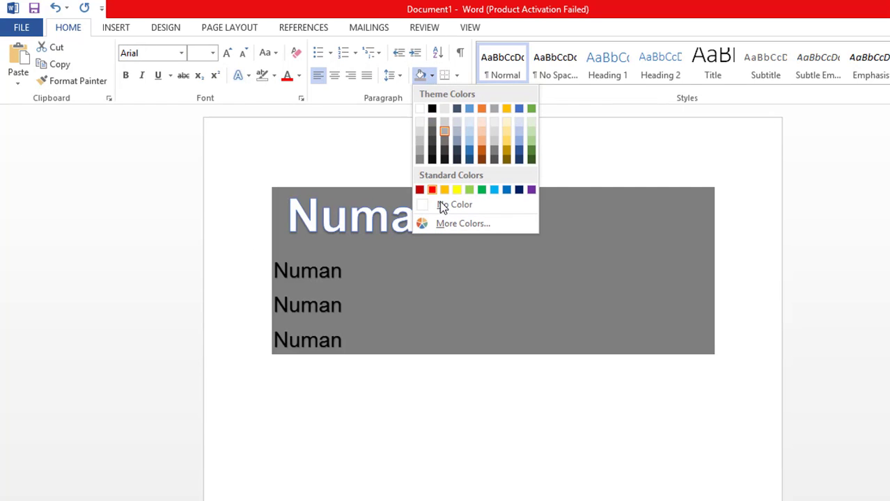
left_click(442, 206)
left_click(411, 319)
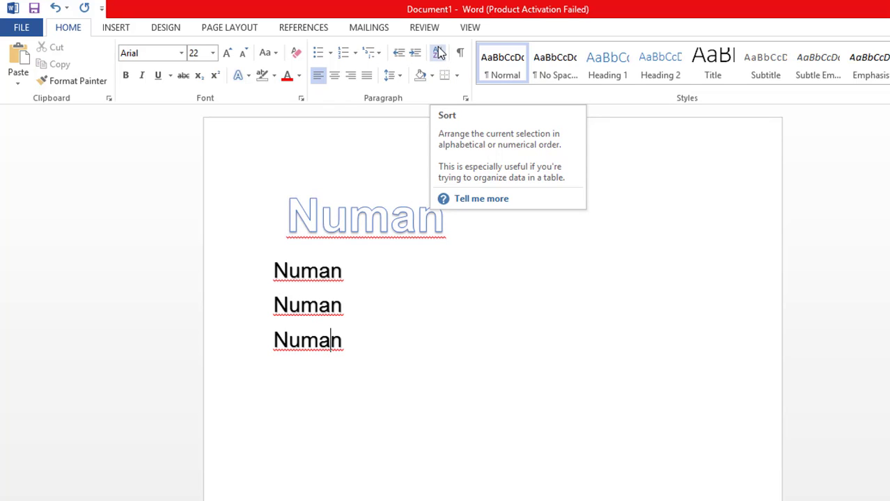
- Replace the three Numan lines with the letters a, b, c, d, e on separate lines
left_click_drag(368, 357, 231, 273)
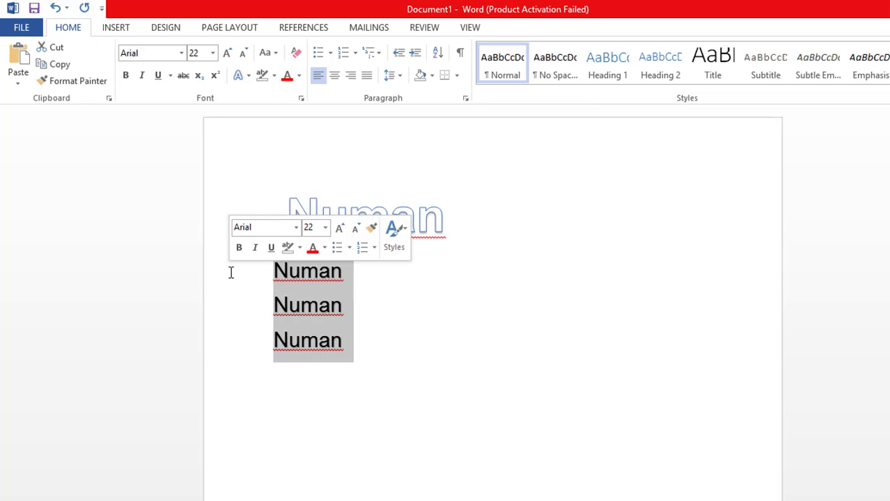
key("Delete")
type("a")
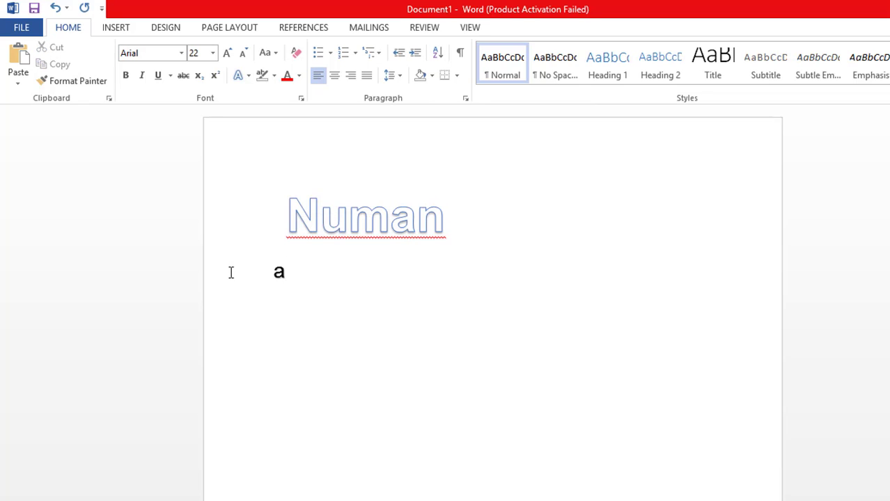
key("Return")
type("b")
key("Return")
type("c")
key("Return")
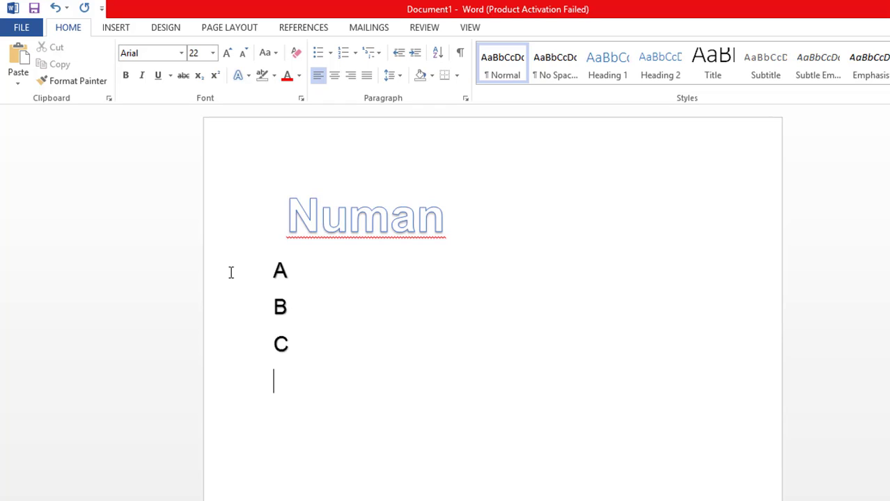
type("d")
key("Return")
type("e")
key("Return")
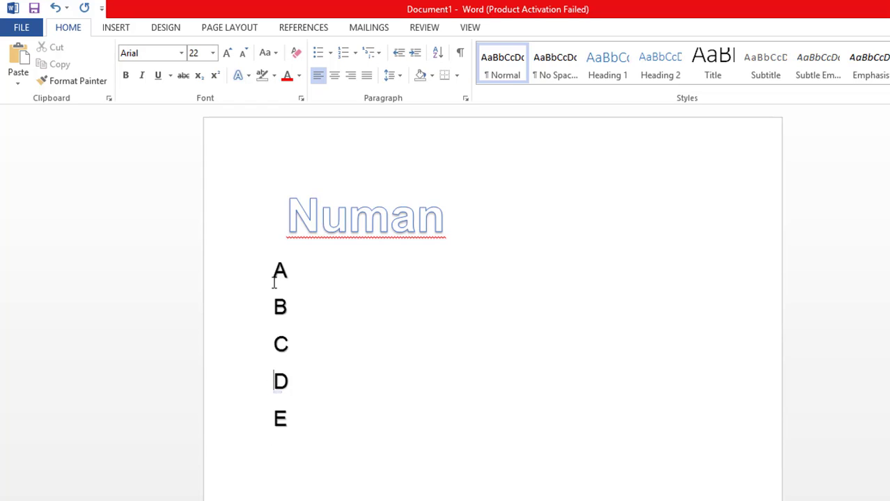
- Sort the letter lines by paragraphs in descending order, E to A
left_click_drag(274, 279, 300, 425)
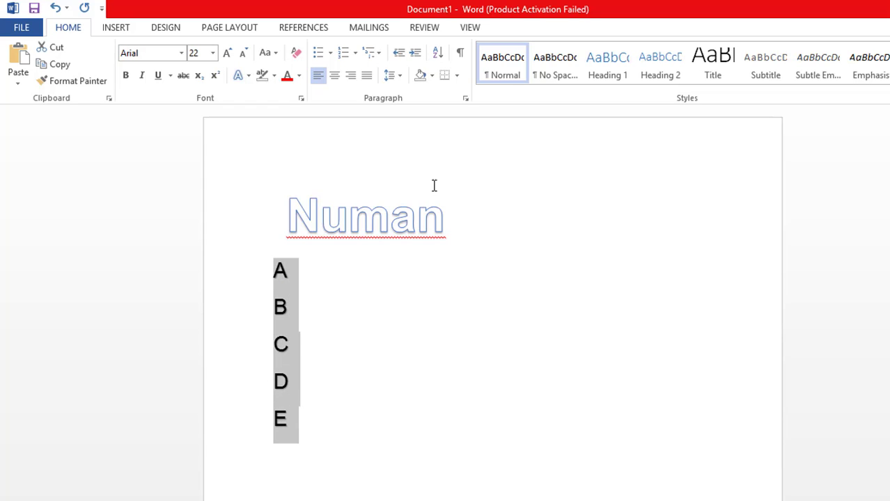
left_click(438, 57)
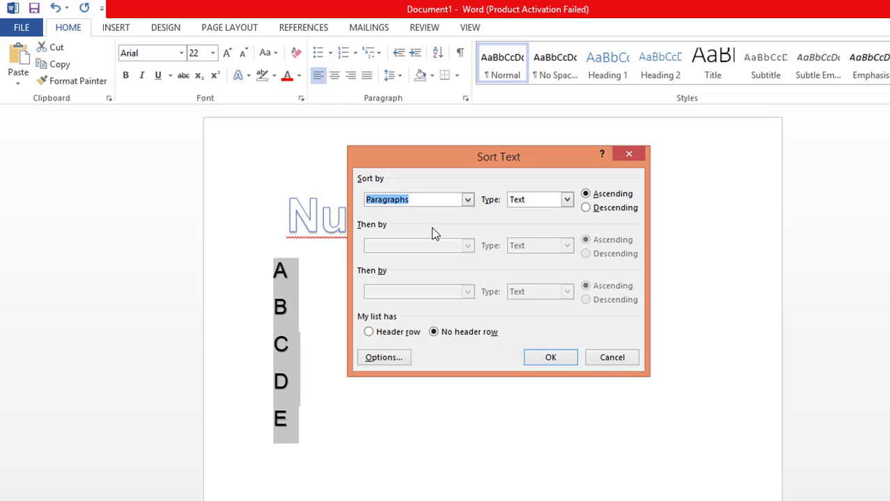
left_click(467, 200)
left_click(467, 200)
left_click(468, 200)
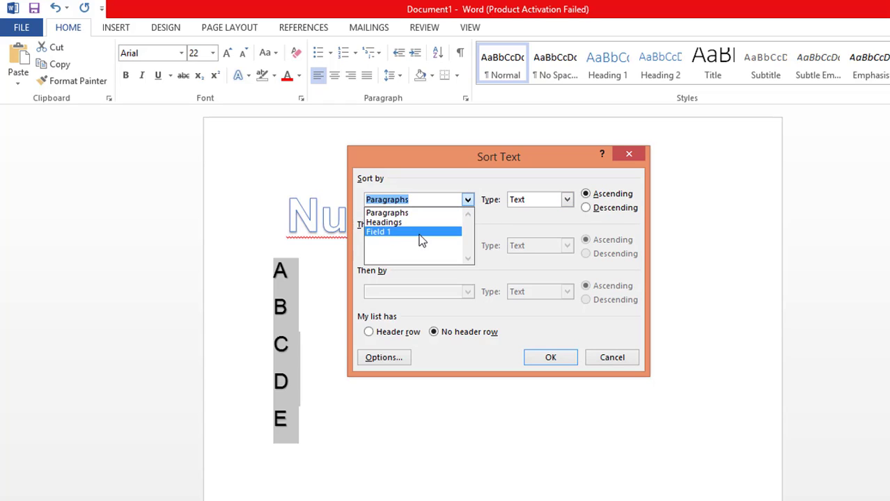
left_click(468, 200)
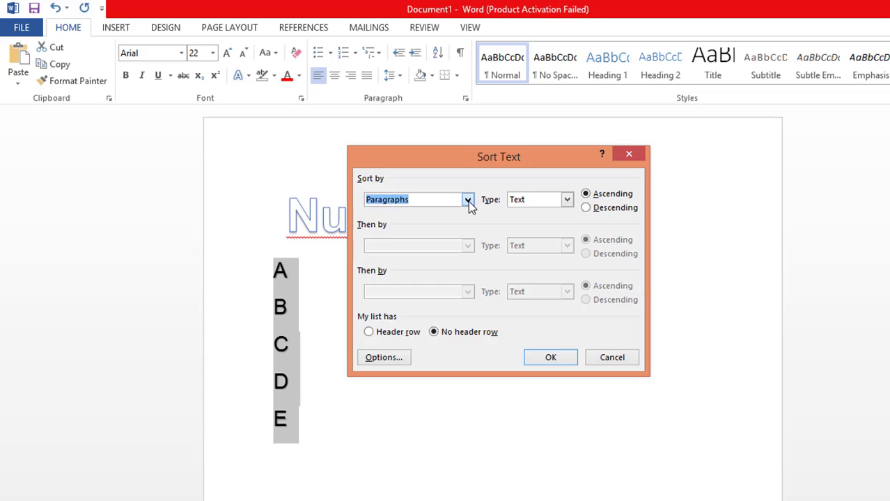
left_click(617, 208)
left_click(608, 200)
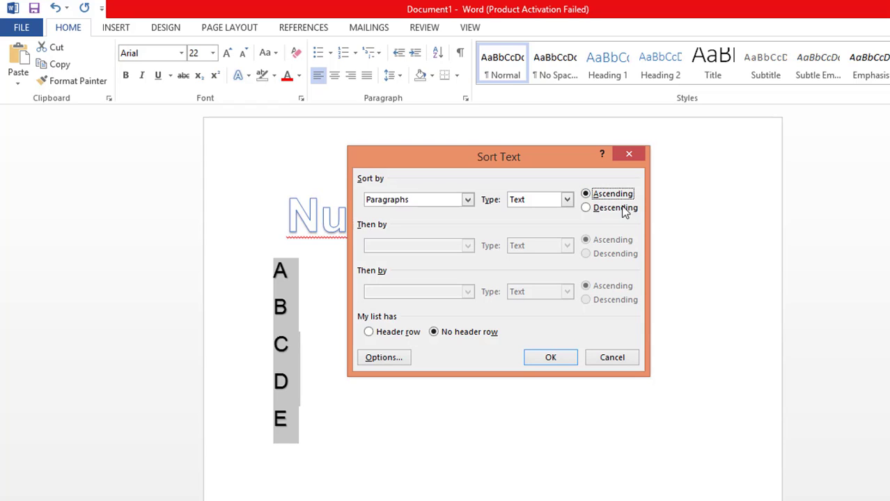
left_click(611, 208)
left_click(574, 360)
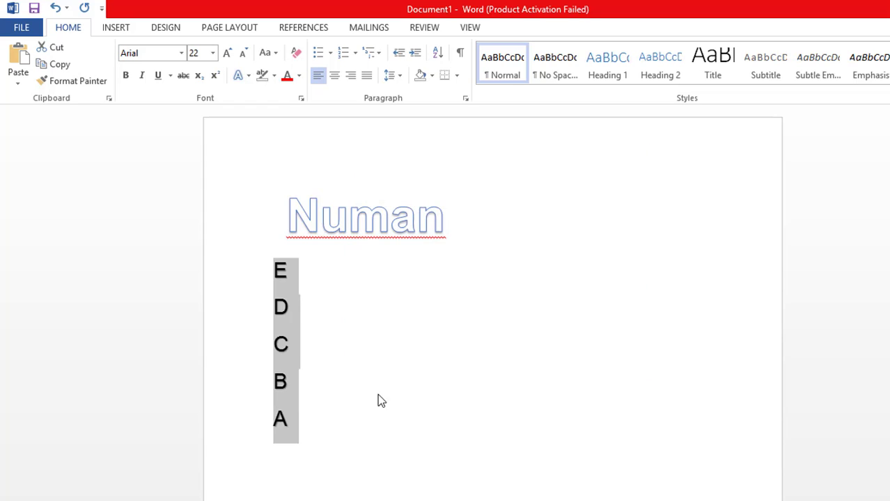
left_click(334, 380)
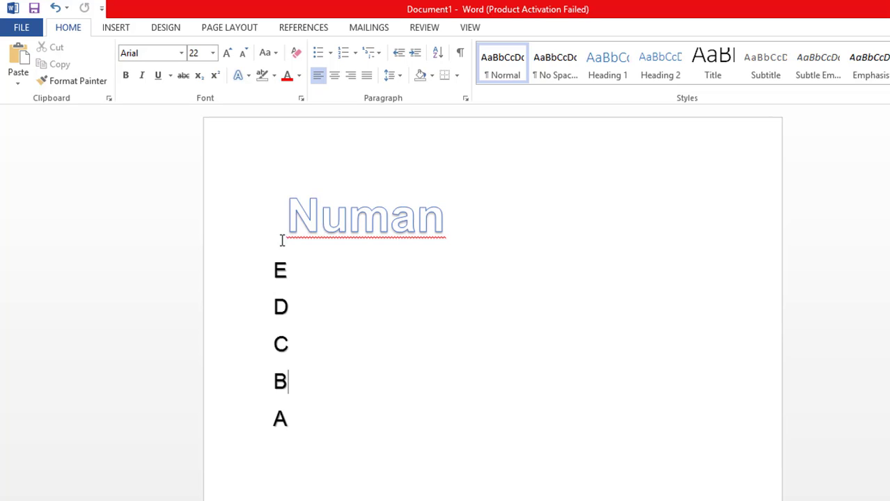
- Move the E line above C and correct the lowercase 'e' to capital 'E' via spelling suggestions
triple_click(280, 270)
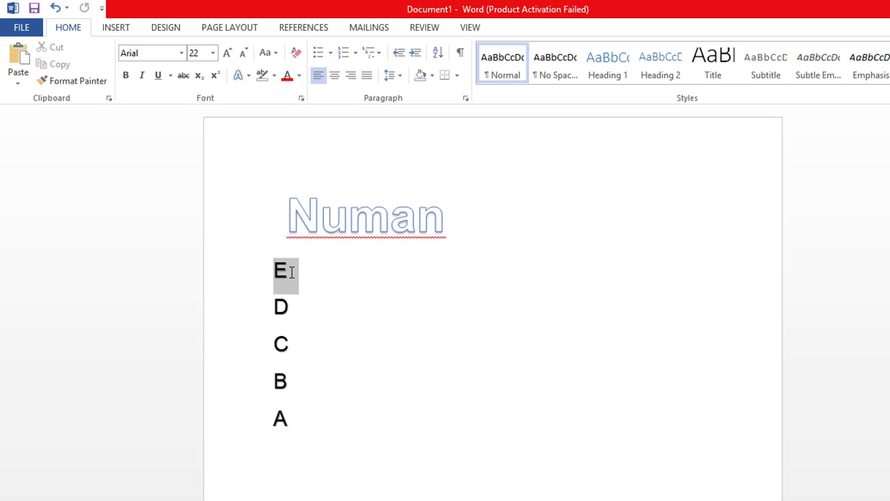
key("Delete")
key("Down")
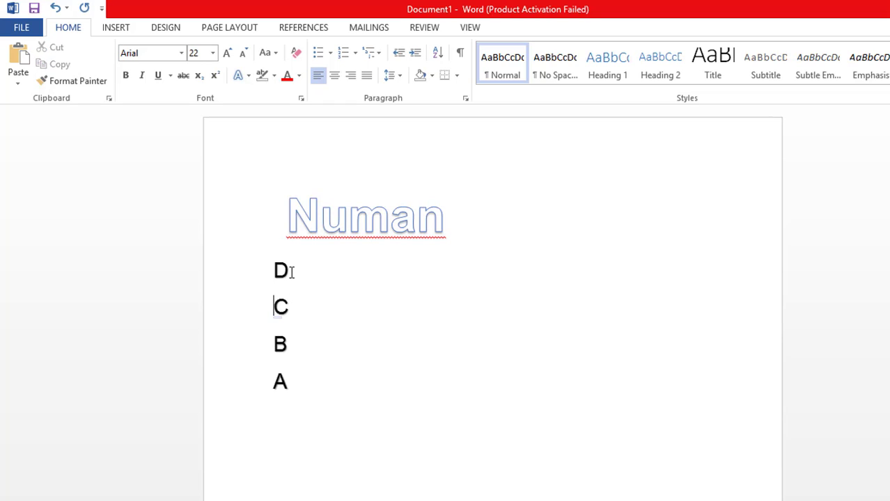
key("Return")
key("Up")
type("e")
left_click(305, 333)
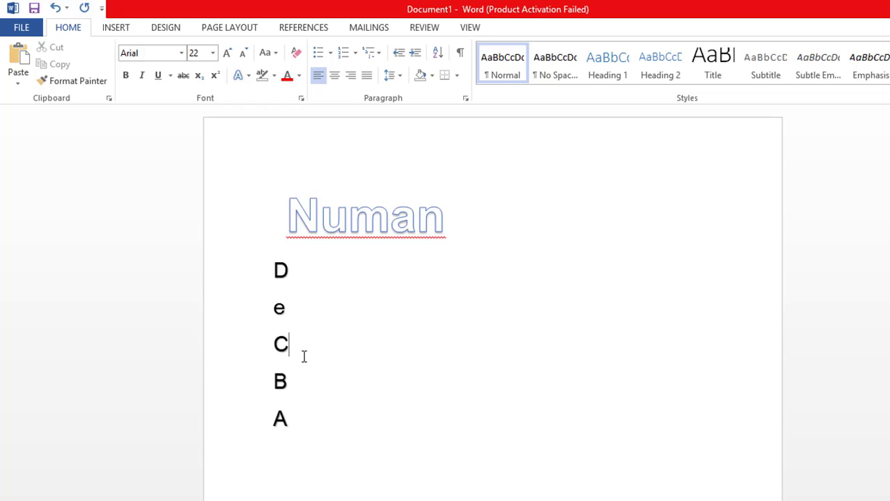
right_click(280, 313)
left_click(304, 368)
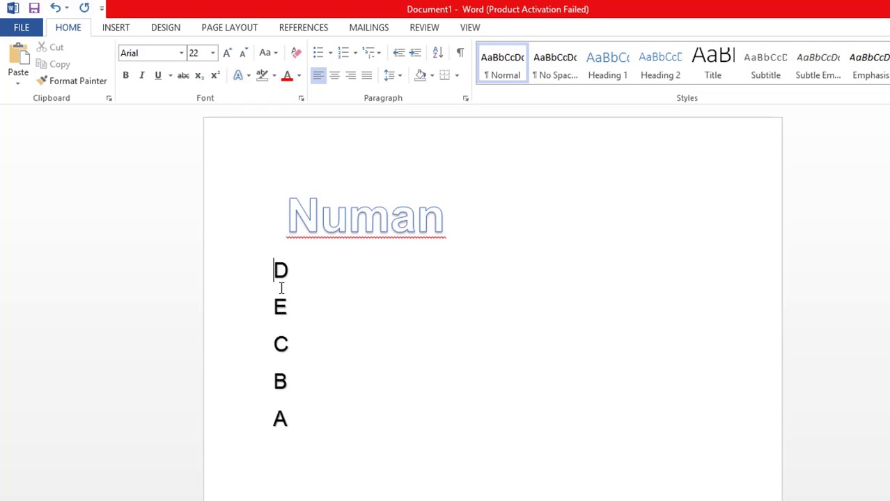
- Sort the five letter lines in ascending order, A to E
left_click_drag(279, 282, 292, 430)
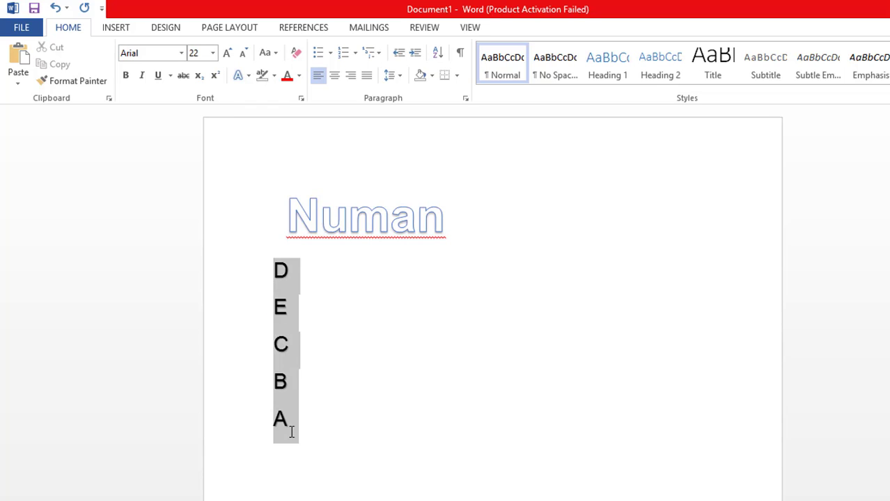
left_click(438, 53)
left_click(586, 195)
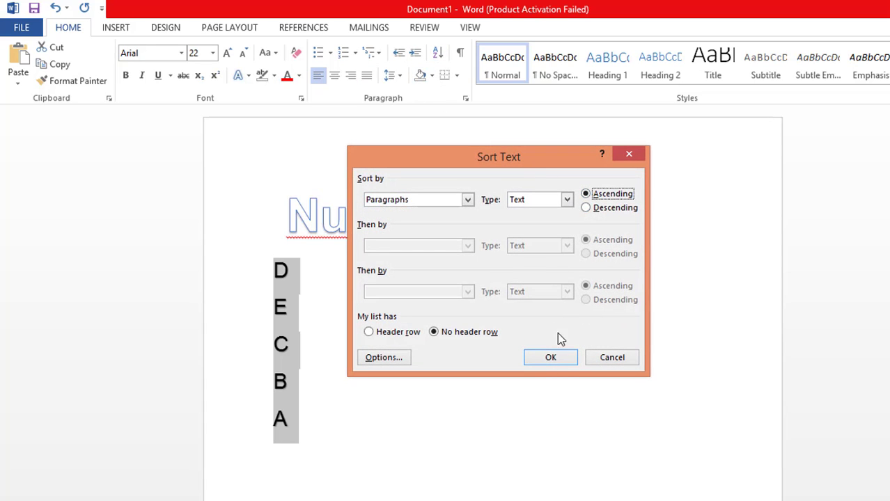
left_click(558, 360)
left_click(289, 383)
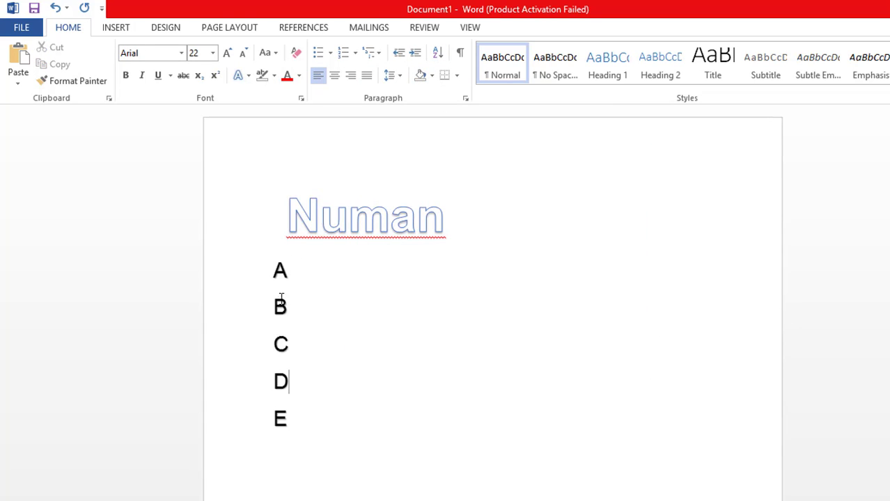
left_click_drag(277, 306, 296, 307)
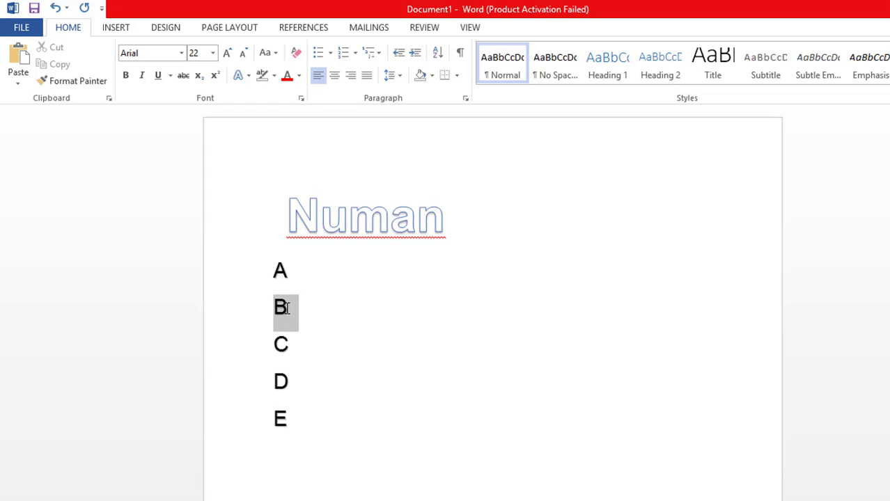
left_click_drag(273, 377, 285, 376)
left_click(275, 418)
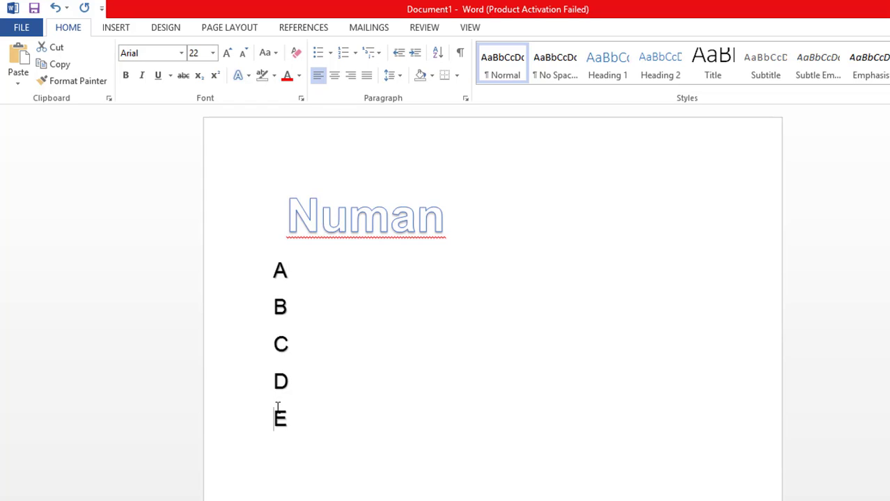
mouse_move(288, 417)
left_mouse_down()
mouse_move(282, 255)
mouse_move(293, 209)
left_mouse_up()
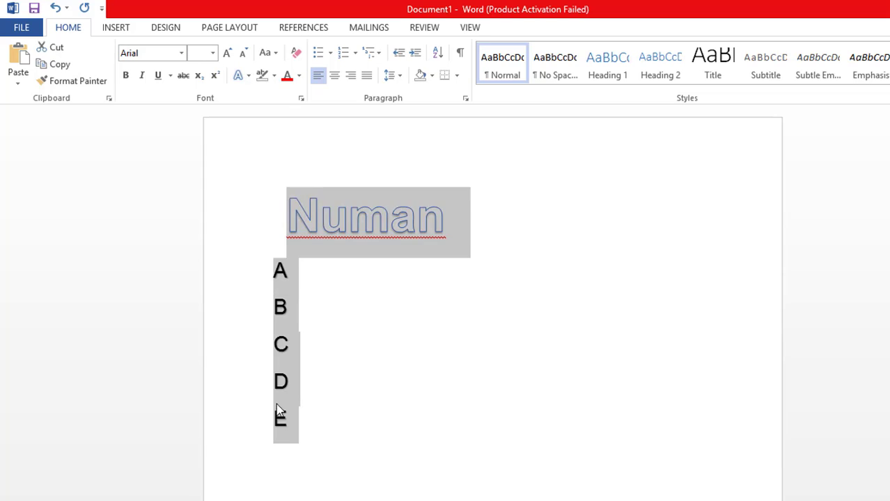
left_click(275, 382)
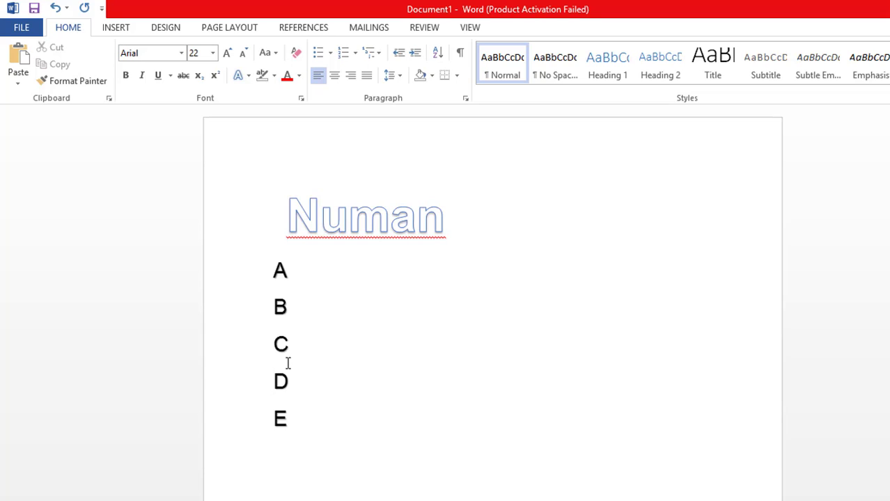
- Delete all text with Ctrl+A and Delete, then show the paragraph Borders dropdown
key("ctrl+a")
key("Delete")
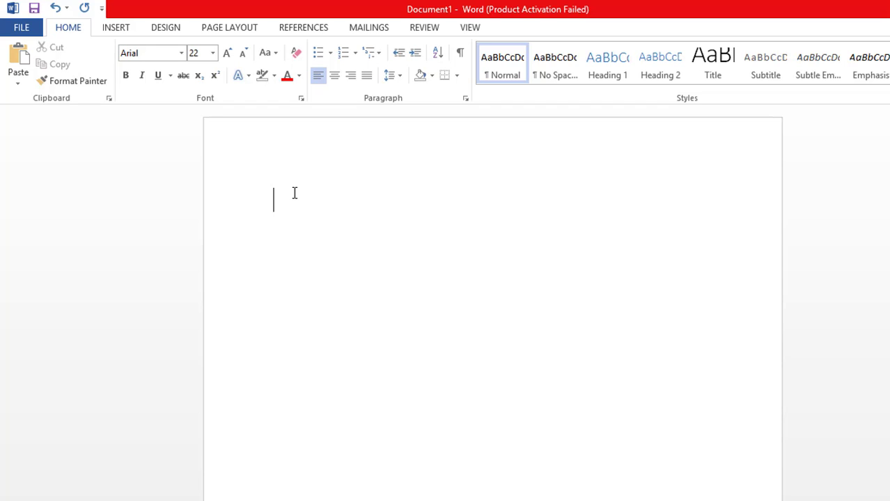
left_click(457, 80)
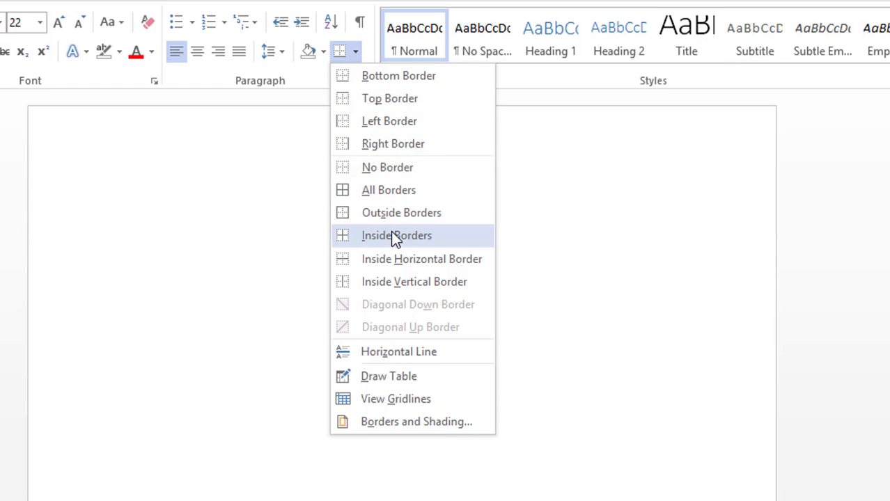
- Dismiss the Borders menu by clicking the page, leaving no border applied
left_click(233, 225)
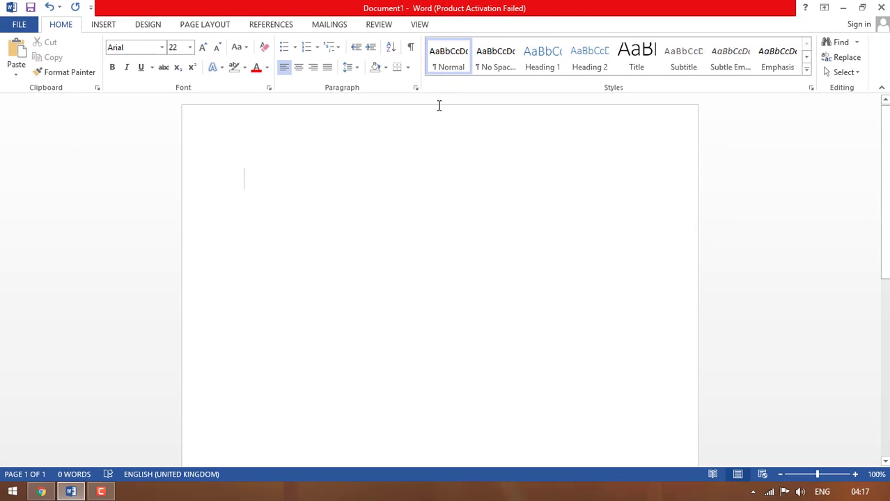
- Paste the two Camtasia re-rendering paragraphs with Ctrl+V and select all their text
type("I am beginning to re-render over 70 hours originally recorded through PowerPoint with Camtasia Studio 5 into Studio 8. (The old renders don't work reliably in modern tech anymore...) The original includes a PIP as well as a screen capture, the audio is on the PIP track.  When I open the old .camproj files it gives me the warning that it needs to convert to the new format and saves a backup. All my edits are in the converted .camproj file, but there is no audio in the project at all. The audio is in the .camrec file itself, since if I pull that medium down into a track it plays fine. But if I have to recreate all my edits for the 70 hours, well I am going to be doing that for a looong time.")
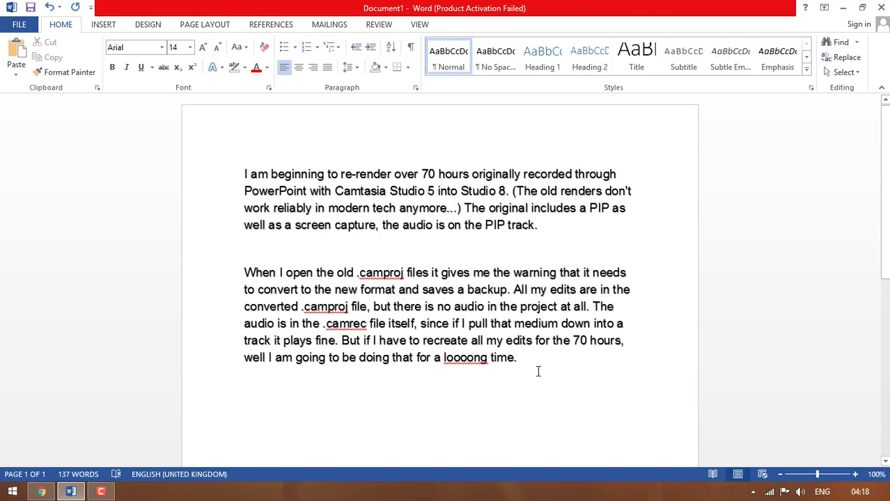
mouse_move(538, 371)
left_mouse_down()
mouse_move(318, 259)
mouse_move(245, 249)
left_mouse_up()
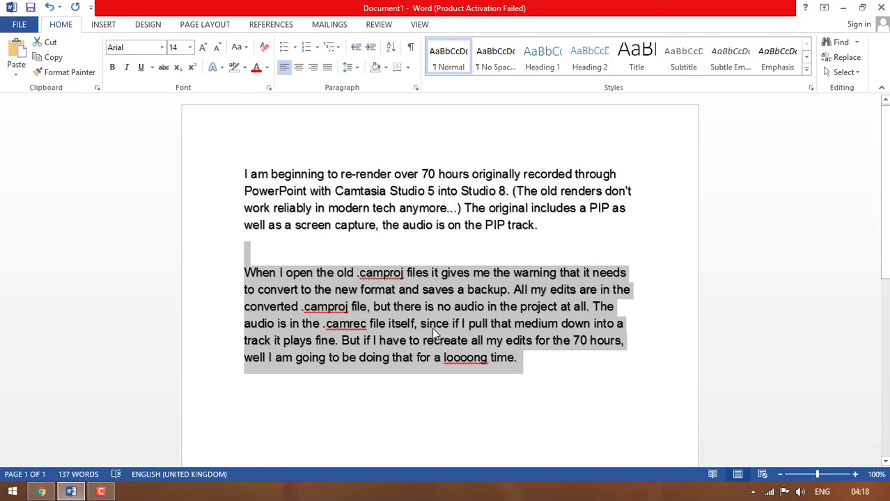
left_click(432, 334)
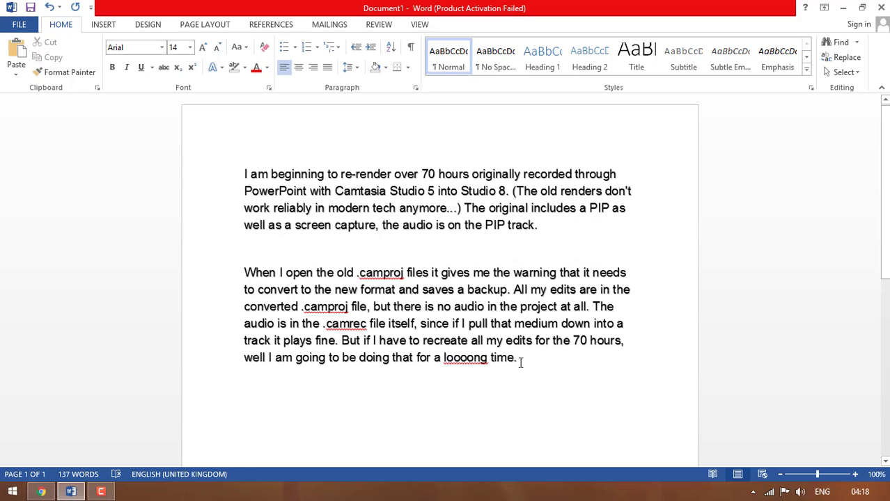
left_click_drag(520, 362, 247, 175)
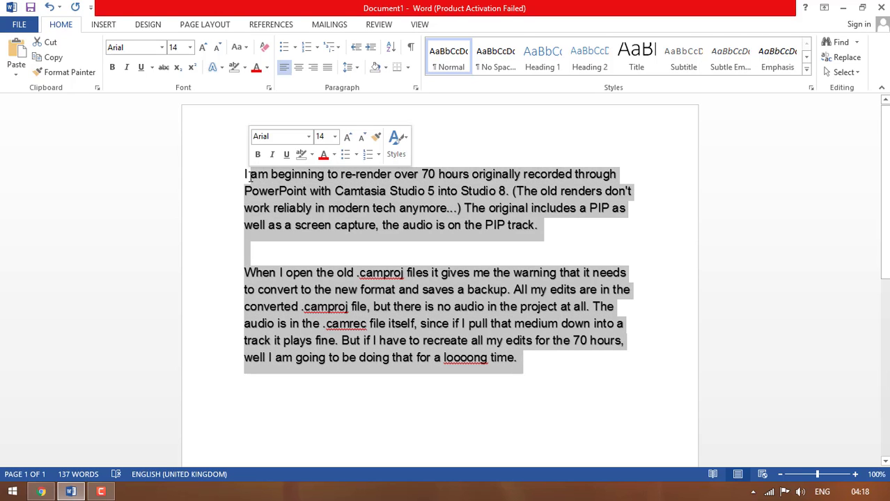
left_click(493, 357)
mouse_move(523, 364)
left_mouse_down()
mouse_move(225, 195)
mouse_move(244, 174)
left_mouse_up()
left_click(338, 290)
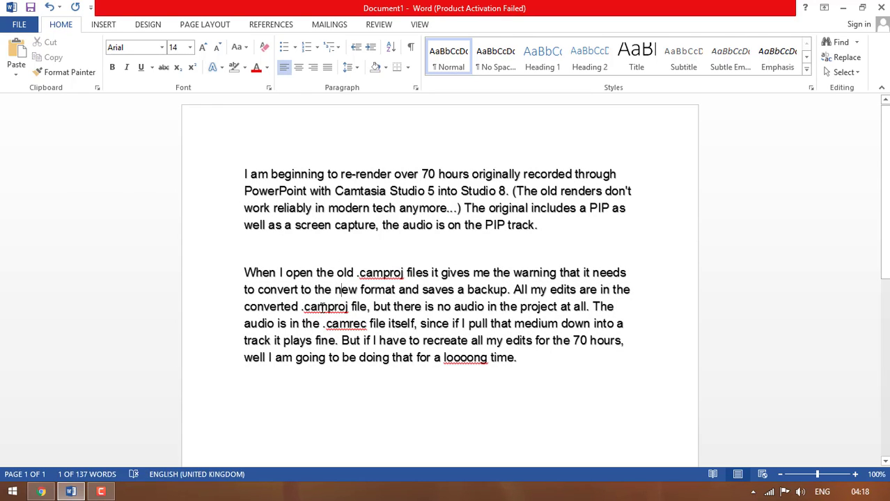
triple_click(322, 307)
mouse_move(521, 361)
left_mouse_down()
mouse_move(213, 193)
mouse_move(225, 159)
left_mouse_up()
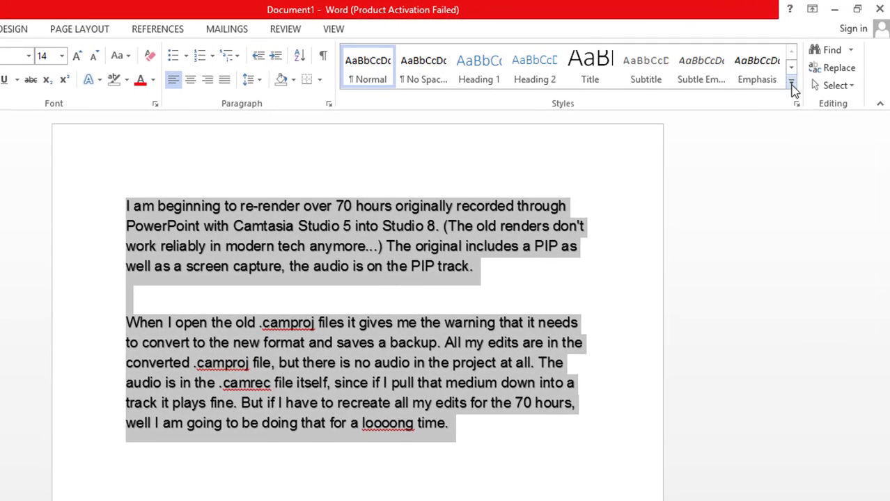
- Try Heading 1 and No Spacing from the Styles gallery, then settle on Heading 2 for both paragraphs
left_click(792, 86)
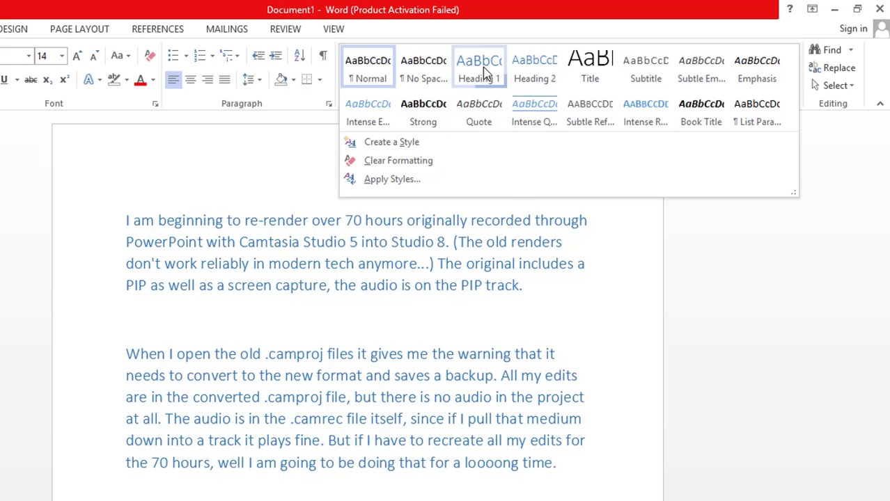
left_click(485, 73)
left_click(536, 70)
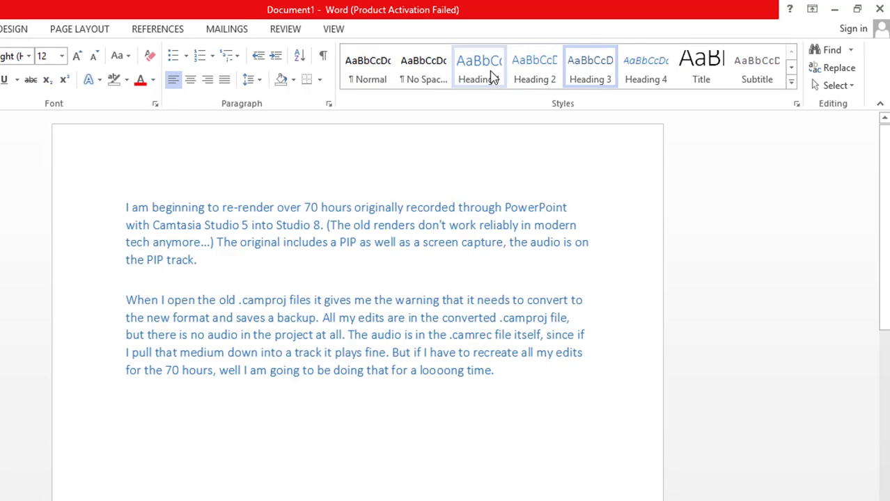
left_click(420, 75)
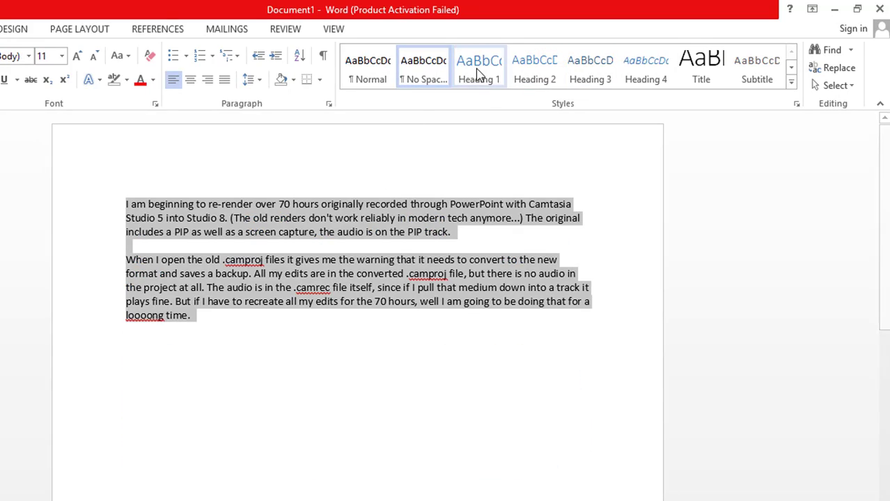
left_click(531, 66)
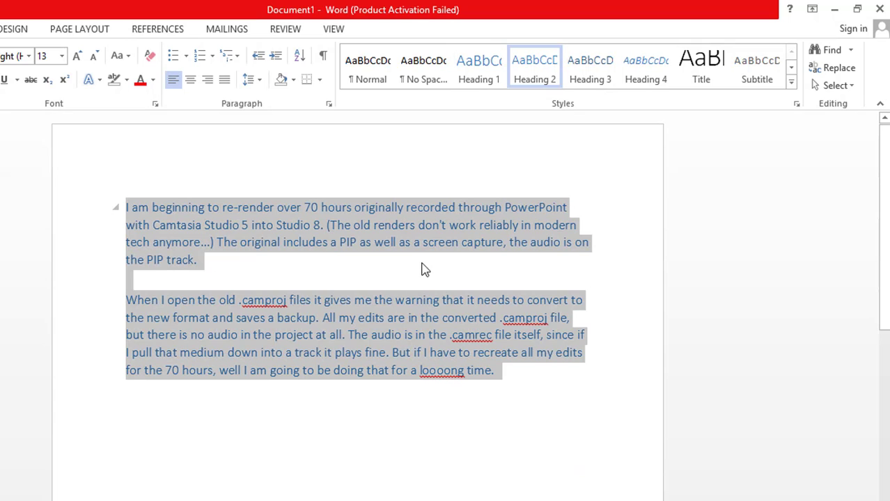
left_click(424, 268)
left_click(422, 318)
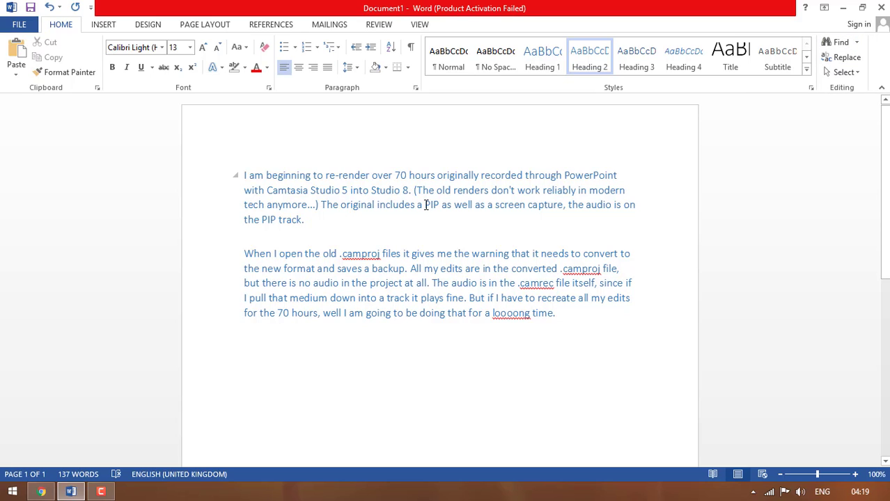
- Copy the word PIP from the first paragraph
left_click_drag(425, 205, 433, 205)
right_click(433, 206)
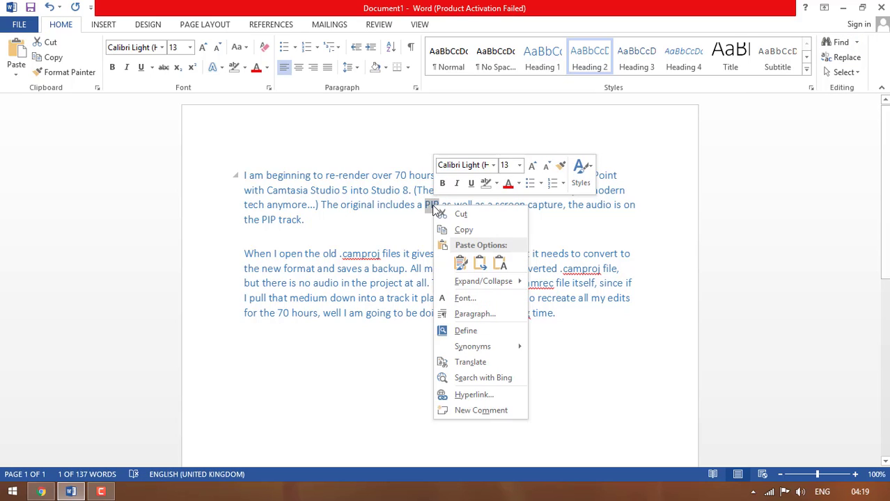
left_click(445, 229)
left_click(417, 232)
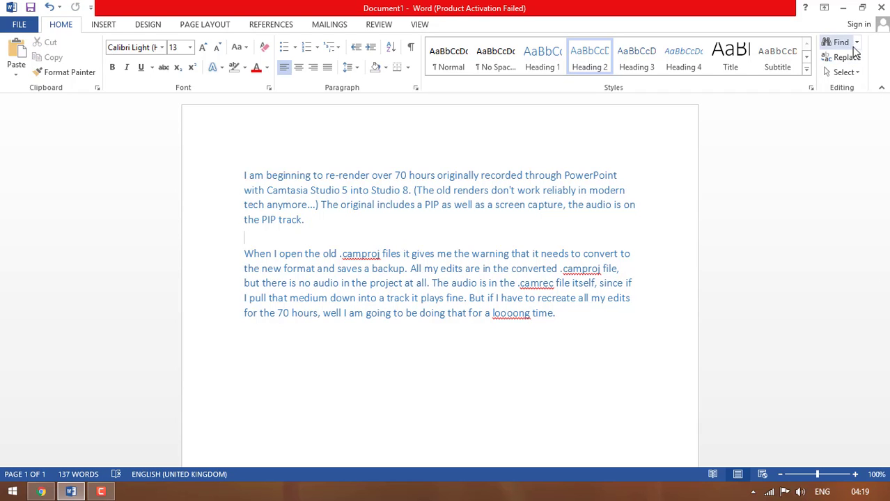
- Paste PIP into the Navigation pane search so its 2 results are highlighted
left_click(832, 43)
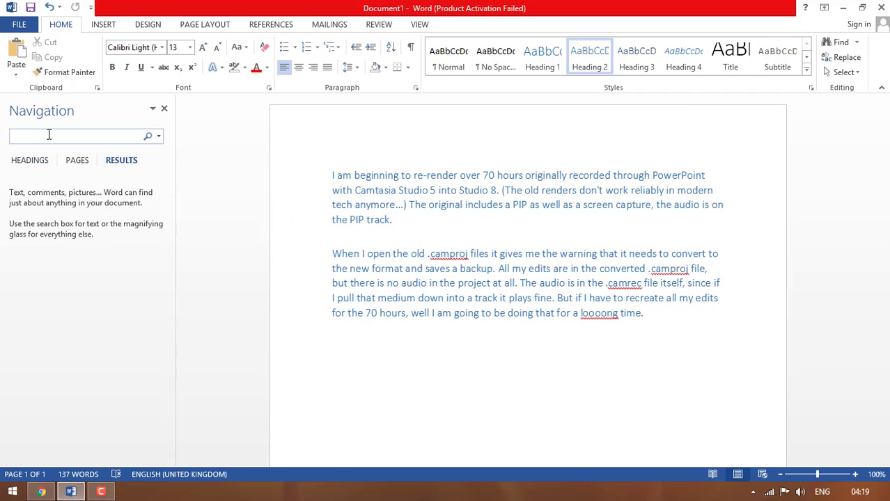
right_click(60, 135)
left_click(68, 179)
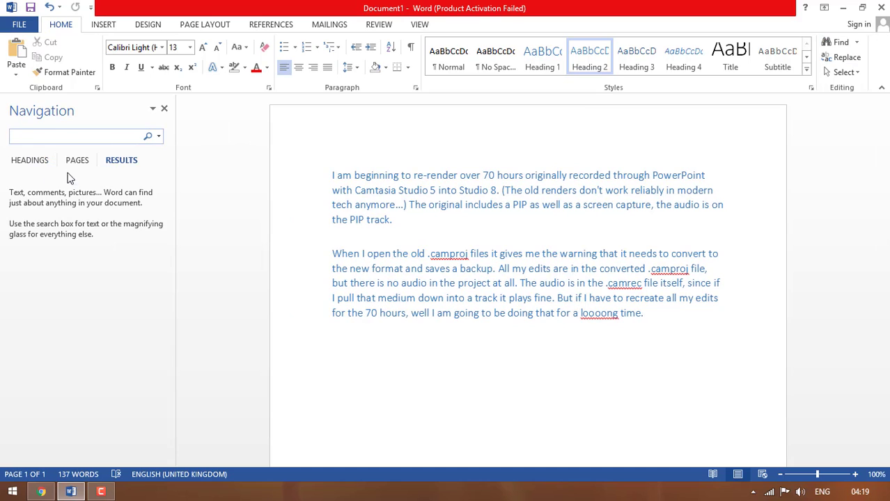
left_click(150, 137)
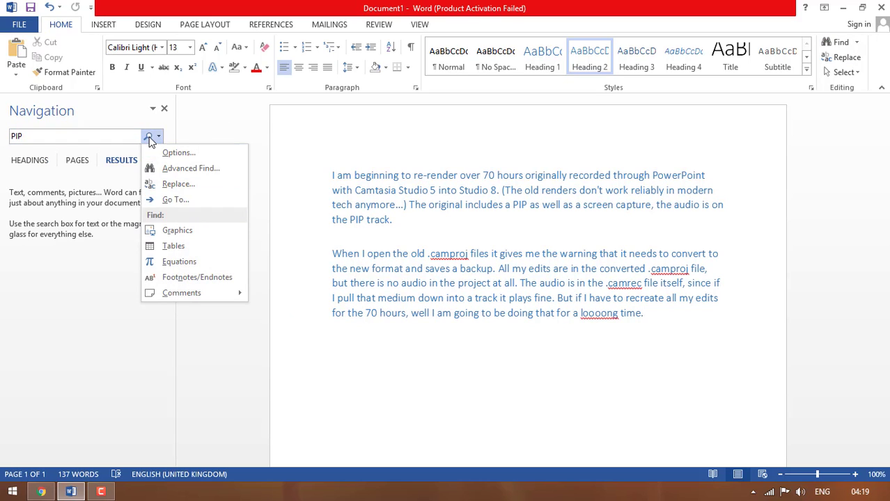
left_click(148, 135)
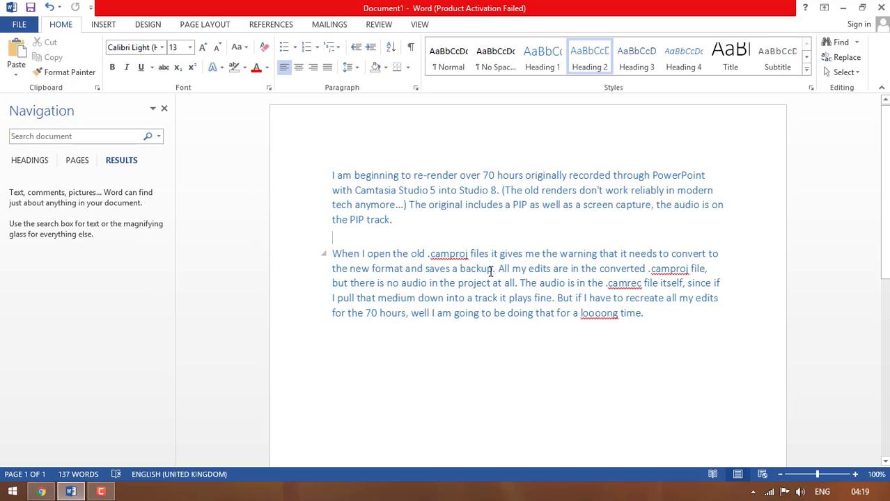
right_click(79, 136)
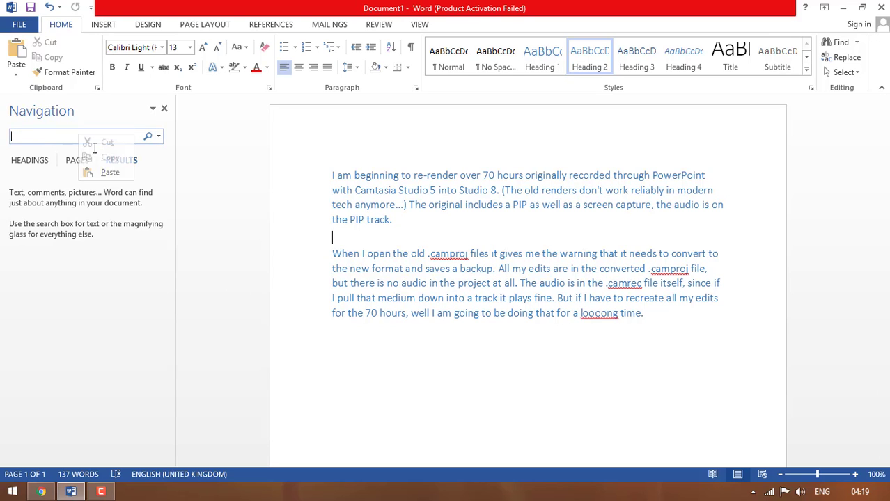
left_click(110, 172)
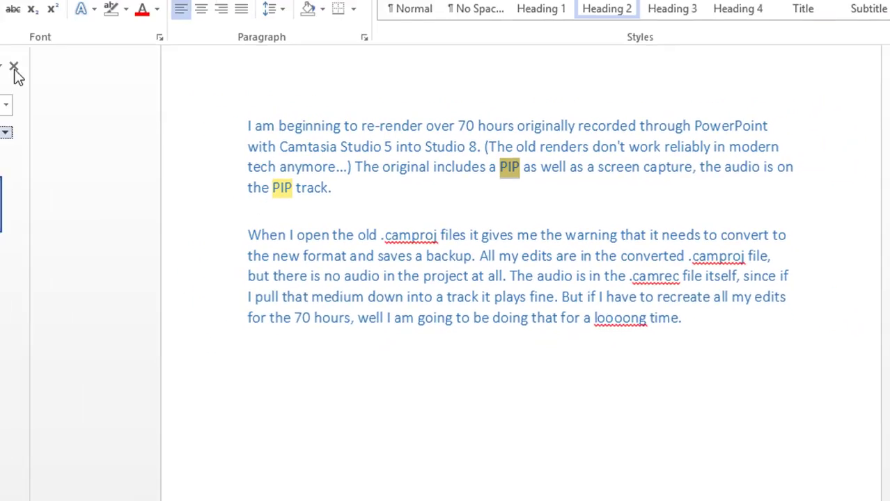
- Close the Navigation pane and bring up the Find and Replace dialog for PIP
left_click(14, 68)
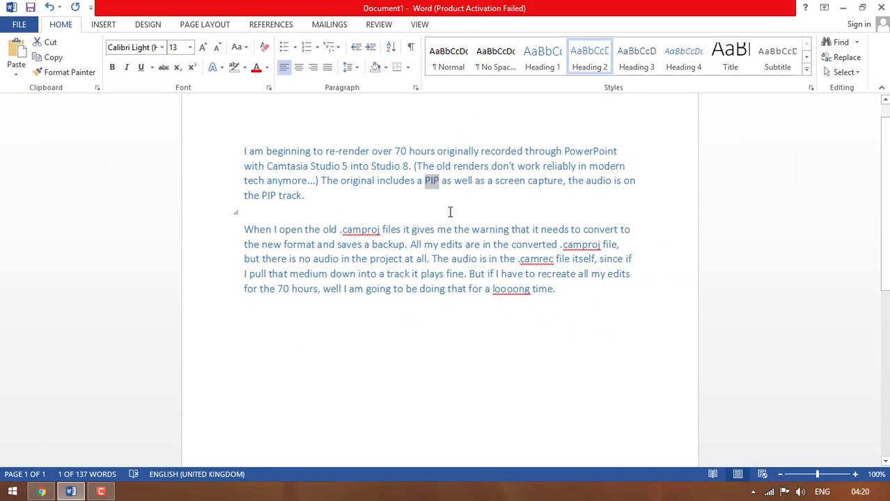
left_click(449, 212)
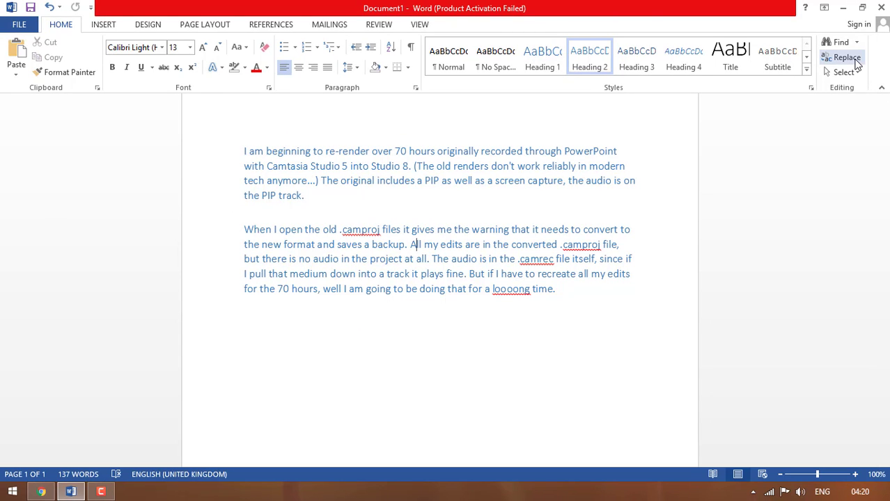
left_click(857, 62)
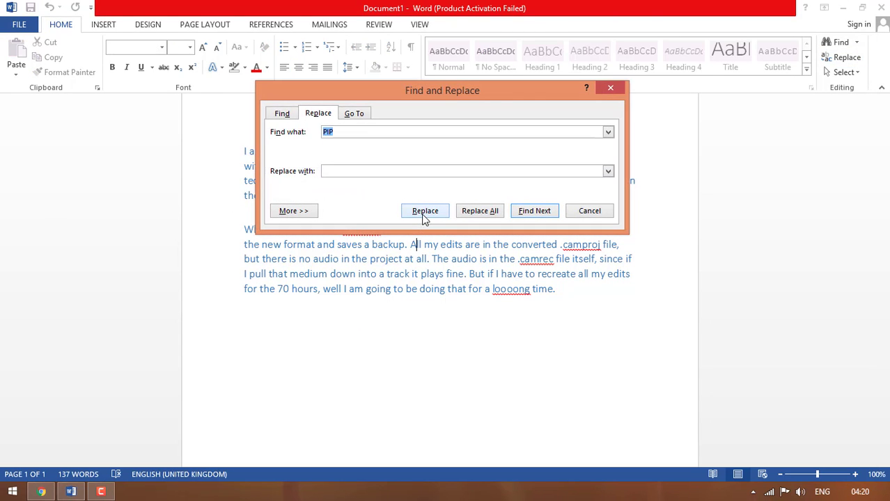
left_click(424, 210)
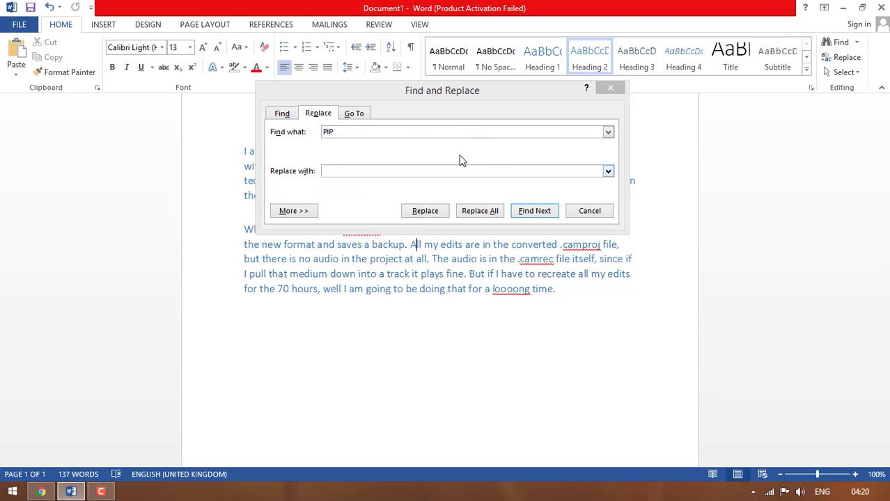
left_click_drag(486, 89, 341, 281)
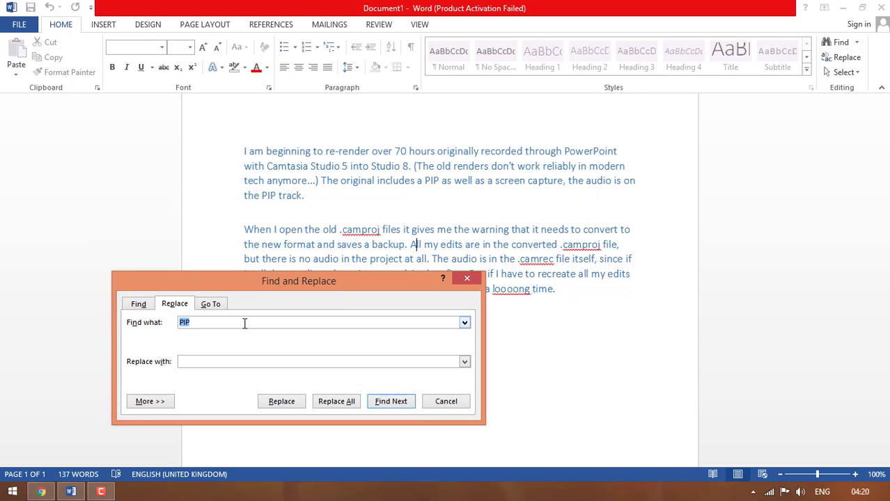
left_click(245, 323)
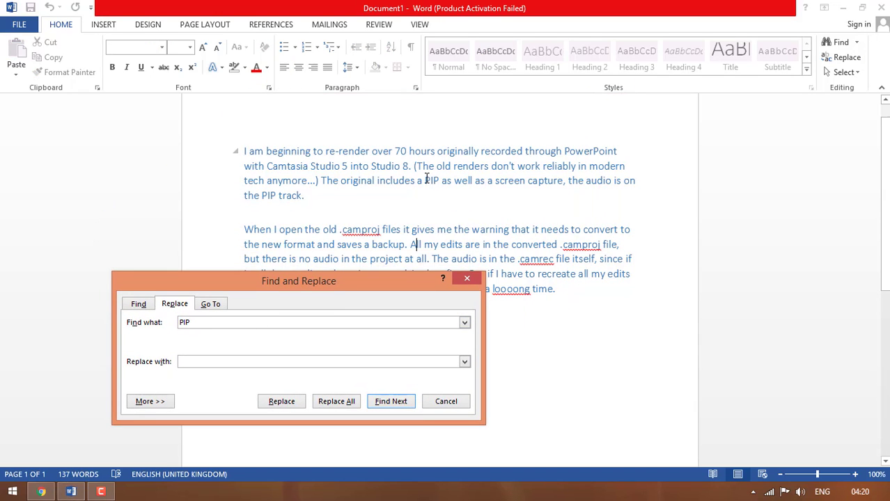
left_click(426, 178)
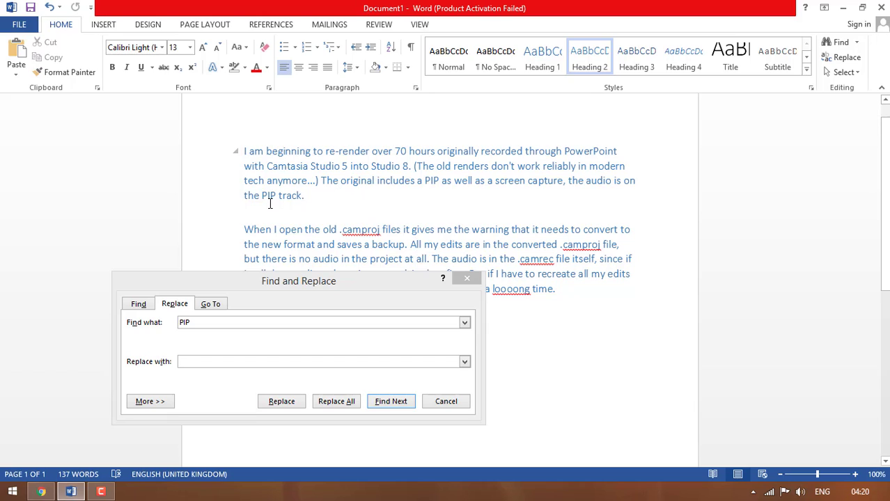
left_click(193, 323)
left_click(212, 359)
type("NN")
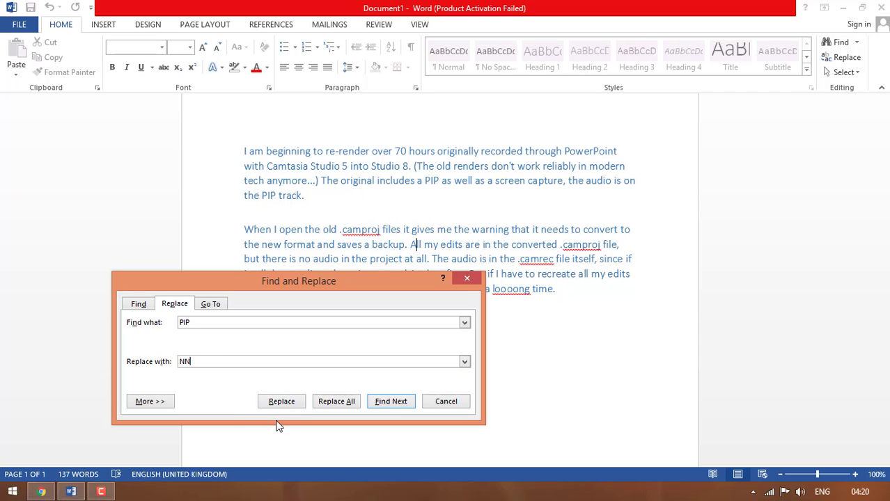
- Replace each of the two PIP occurrences with NN individually, then close the dialog
left_click(282, 402)
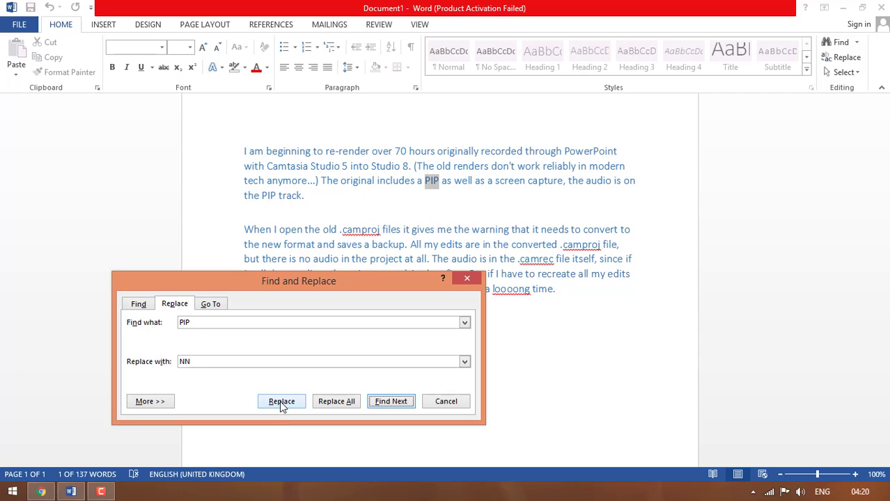
left_click(281, 404)
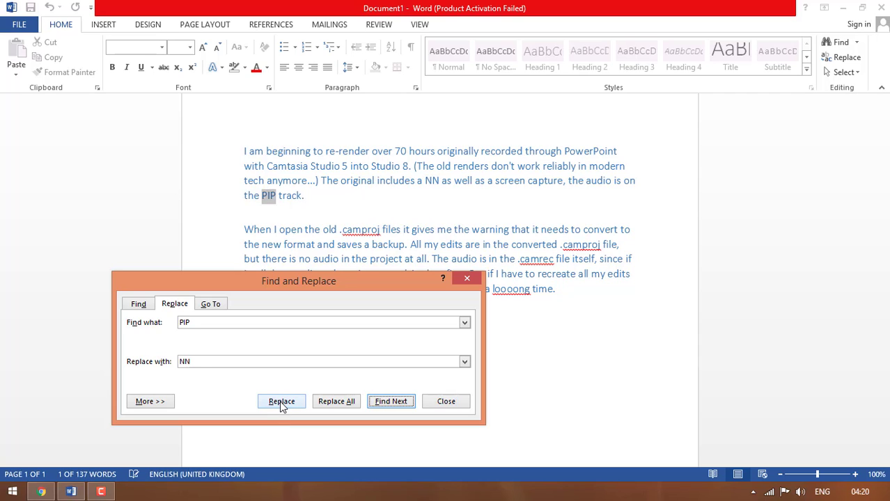
left_click(293, 403)
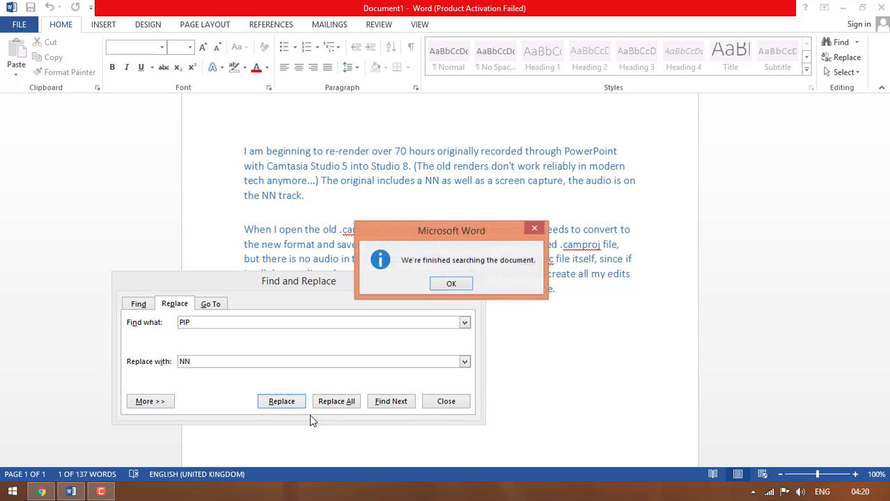
left_click(454, 283)
left_click(468, 281)
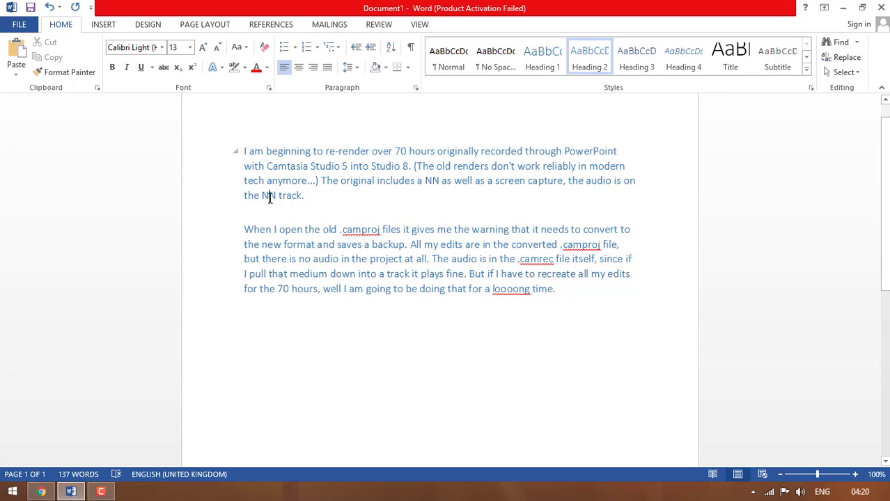
- Select the word PIP in the first paragraph
left_click_drag(263, 195, 277, 196)
left_click(432, 182)
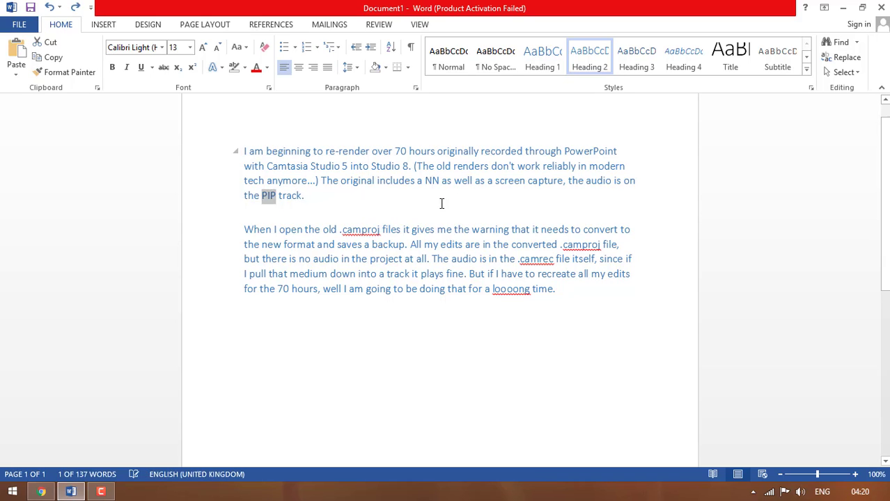
type("PIP")
left_click(421, 195)
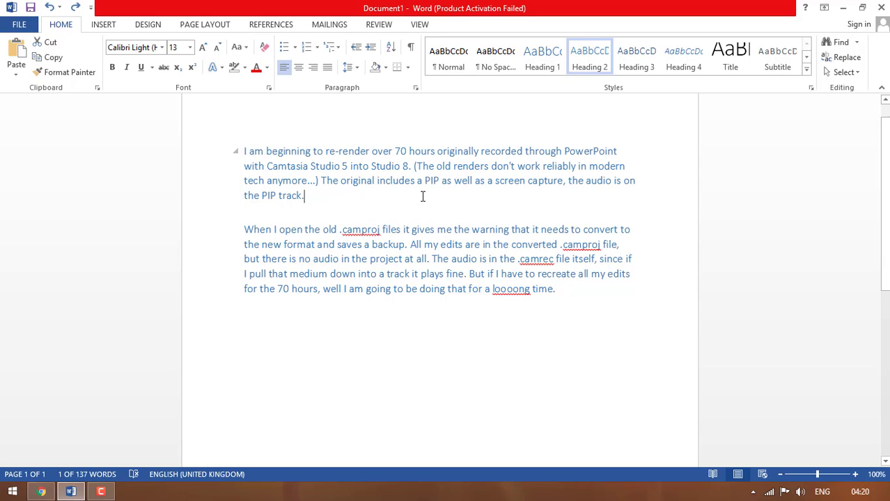
left_click_drag(424, 180, 434, 182)
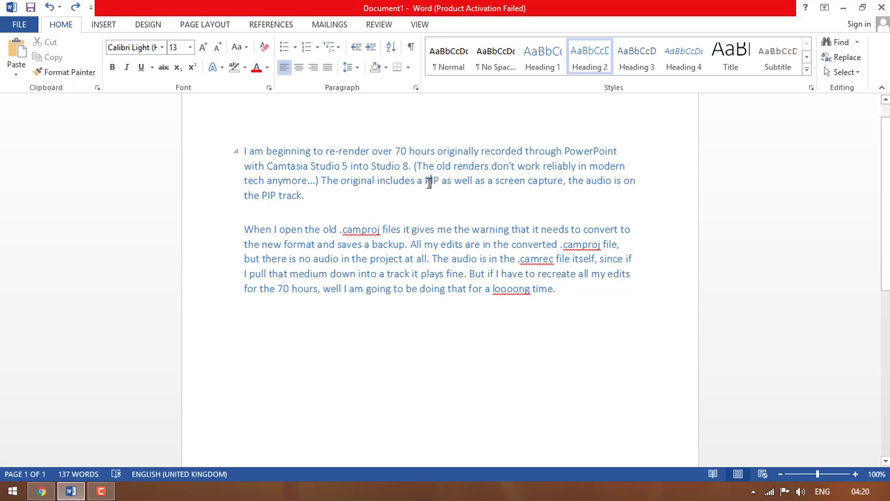
double_click(432, 183)
right_click(436, 184)
- Replace all PIP occurrences with 123 in one Replace All pass, then close the dialog
key("Escape")
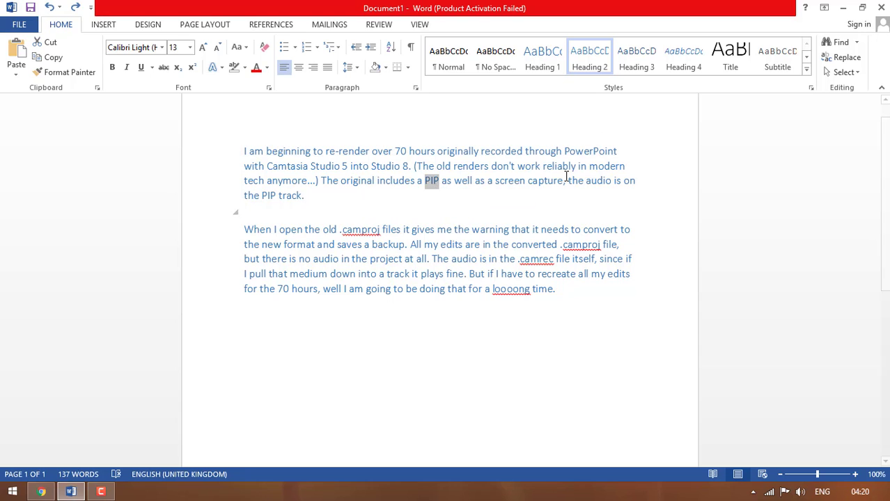
left_click(842, 57)
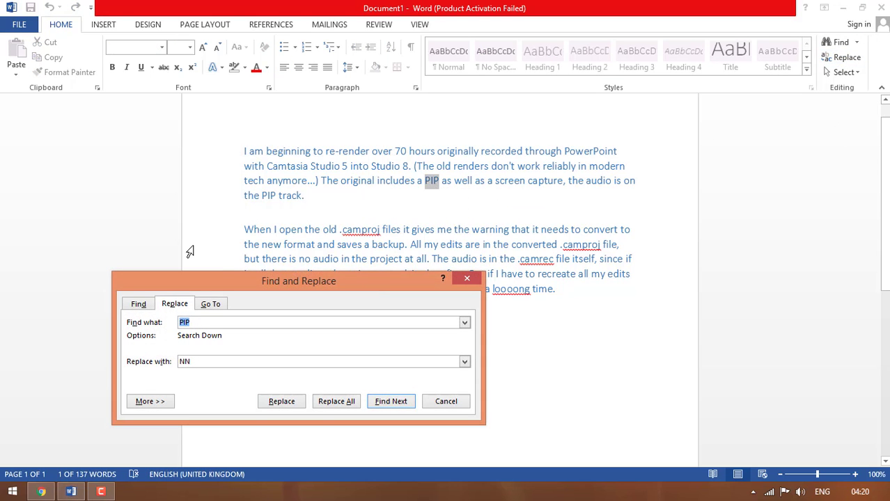
left_click_drag(254, 279, 265, 233)
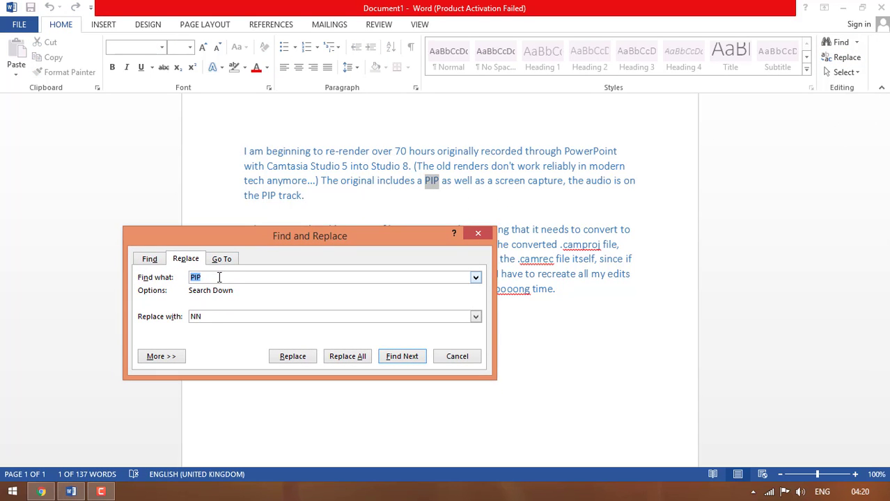
key("Tab")
type("123")
left_click(344, 359)
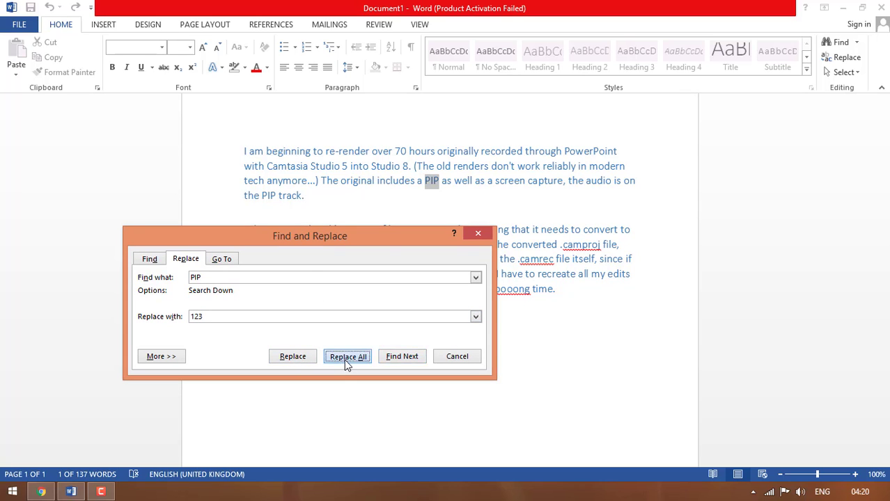
left_click(473, 288)
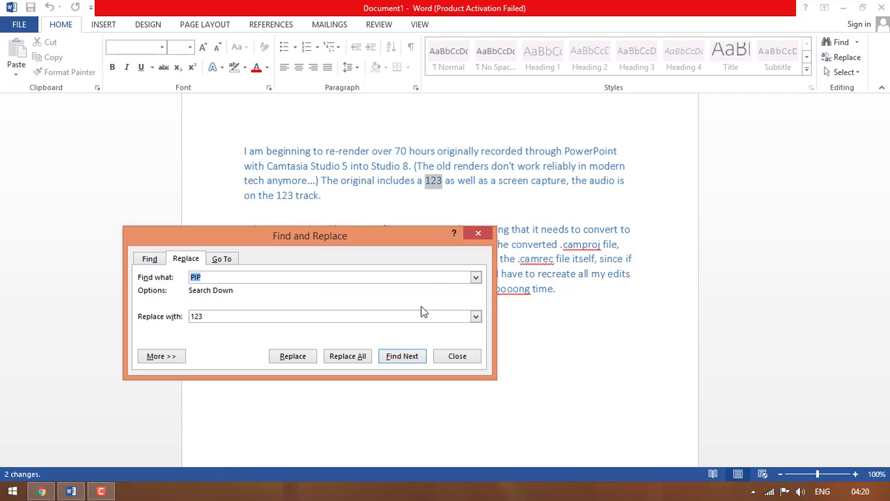
left_click(477, 235)
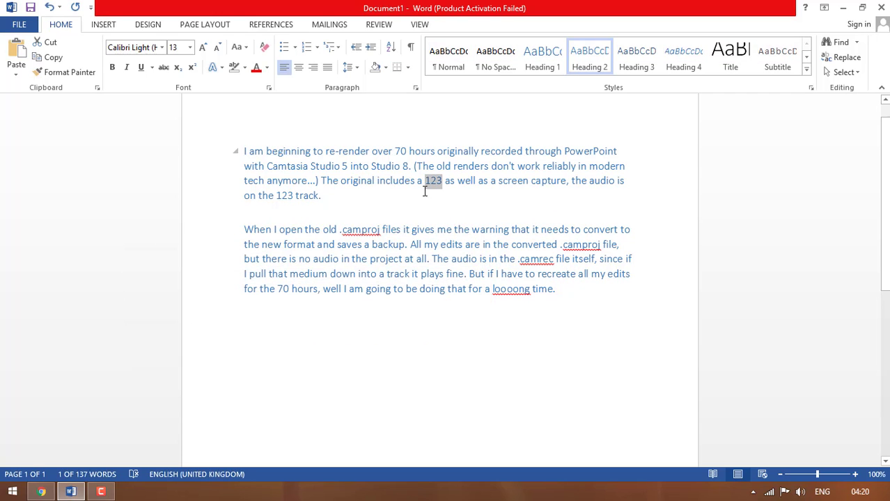
- Select all the text of both Camtasia paragraphs and delete it
left_click(426, 187)
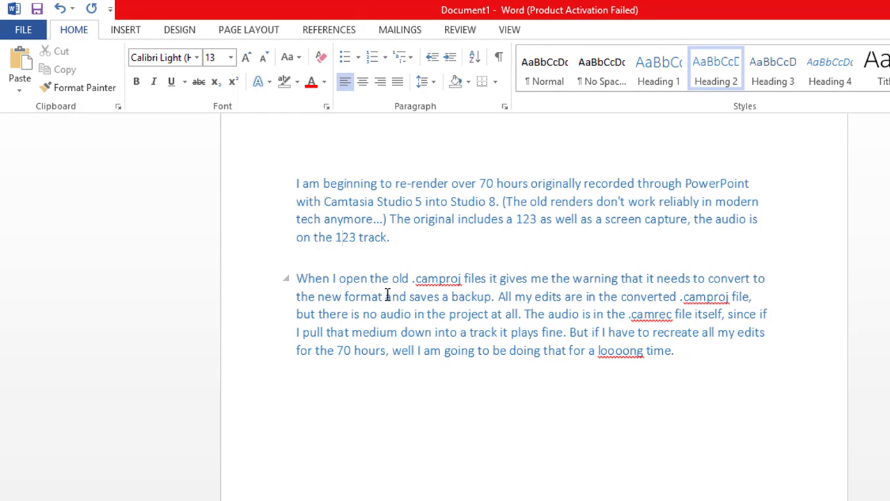
left_click(705, 365)
left_click_drag(676, 351, 274, 180)
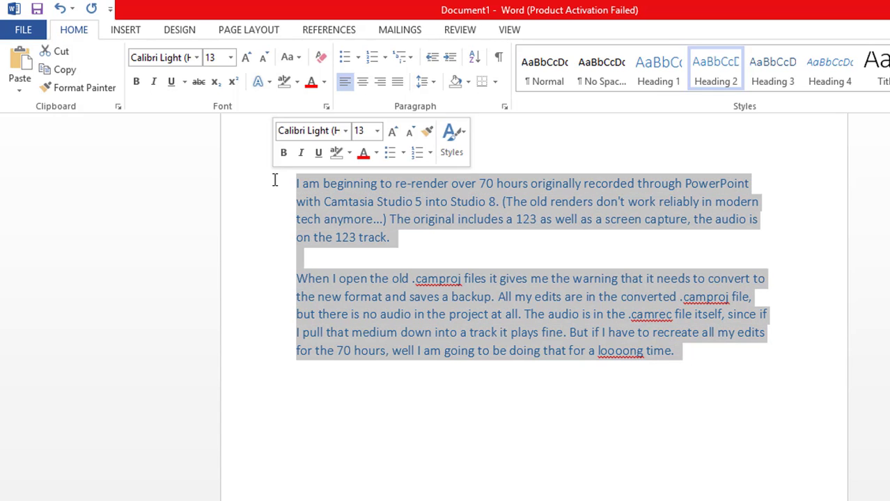
key("Delete")
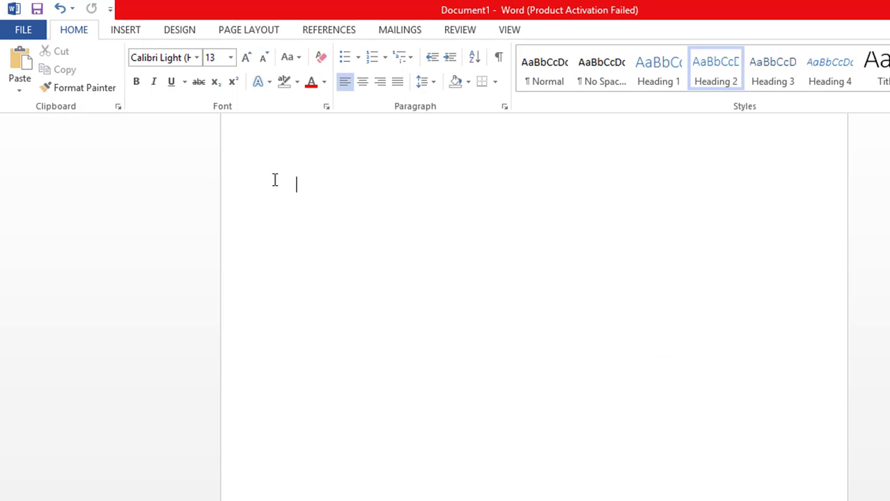